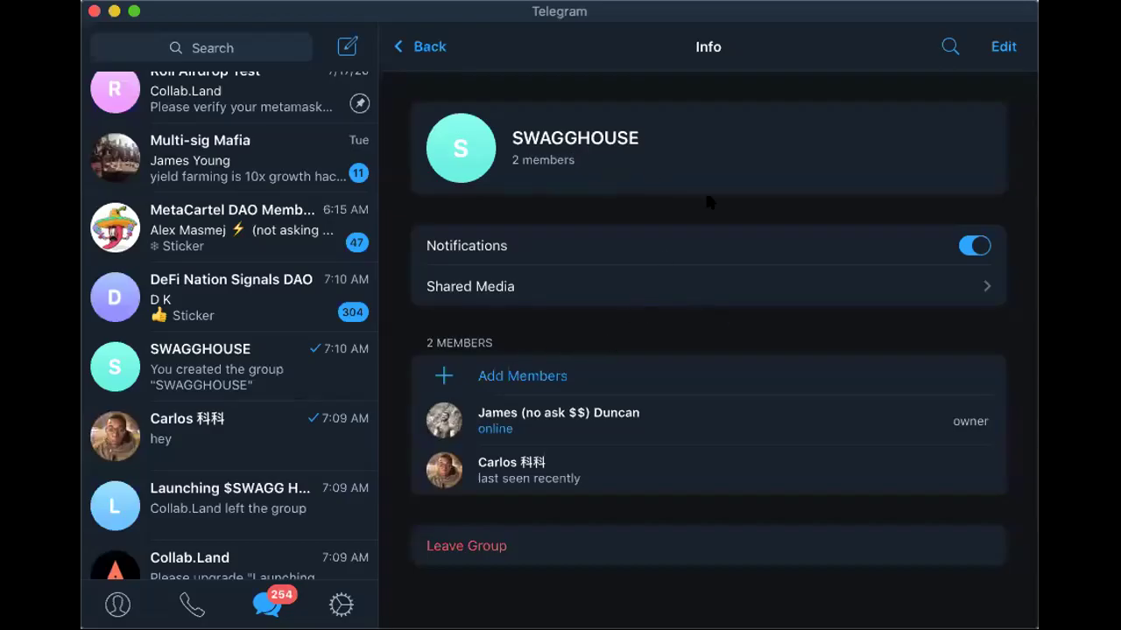
Edit SWAGGHOUSE's group info, keeping chat history for new members Visible
click(1002, 46)
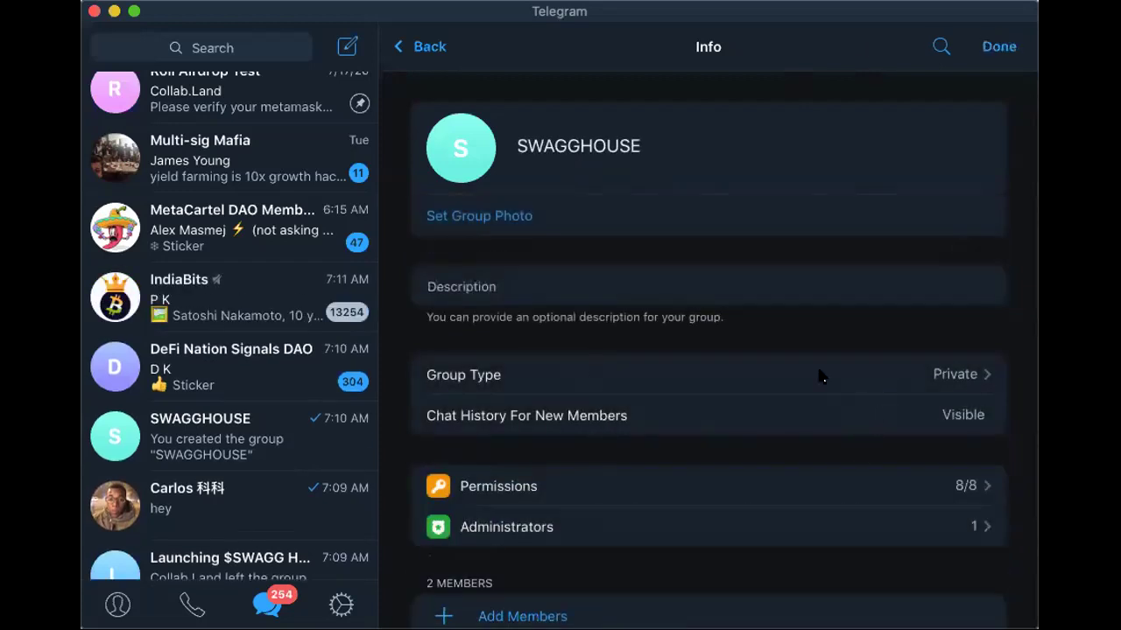
click(753, 418)
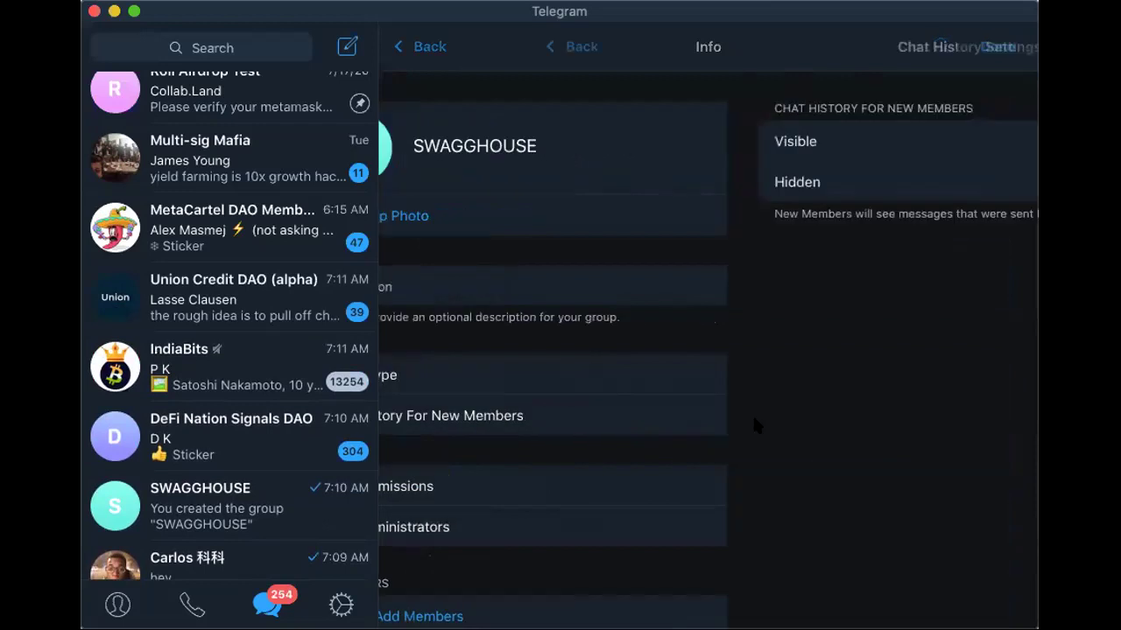
click(996, 48)
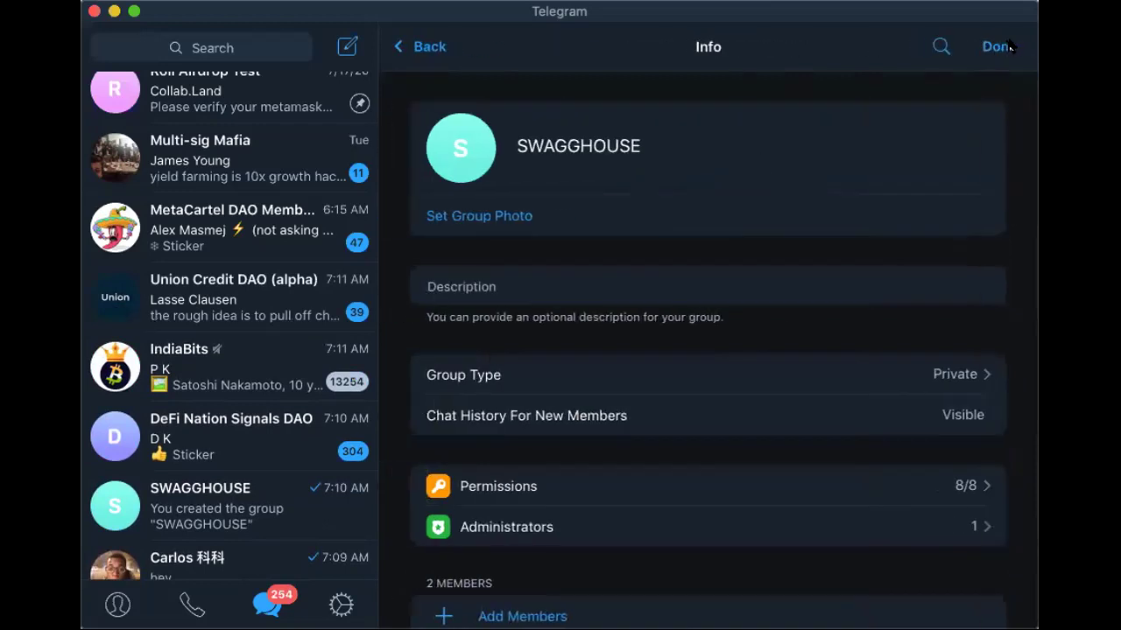
click(996, 46)
Add the Collab.Land bot to SWAGGHOUSE as a member, found by searching 'col'
click(549, 374)
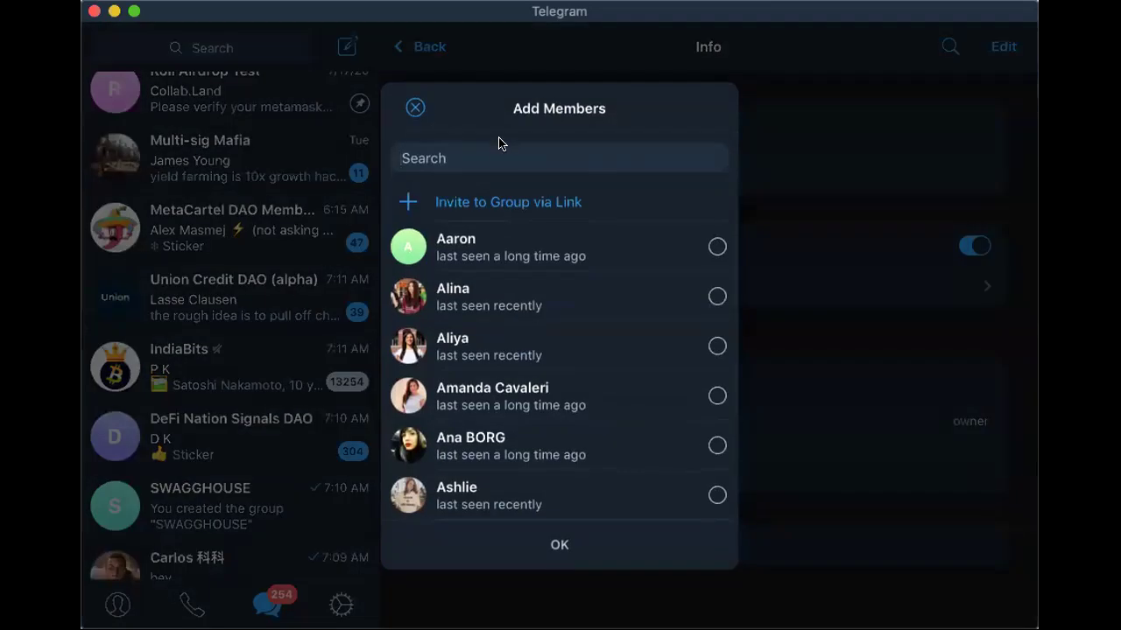
text(col)
click(448, 219)
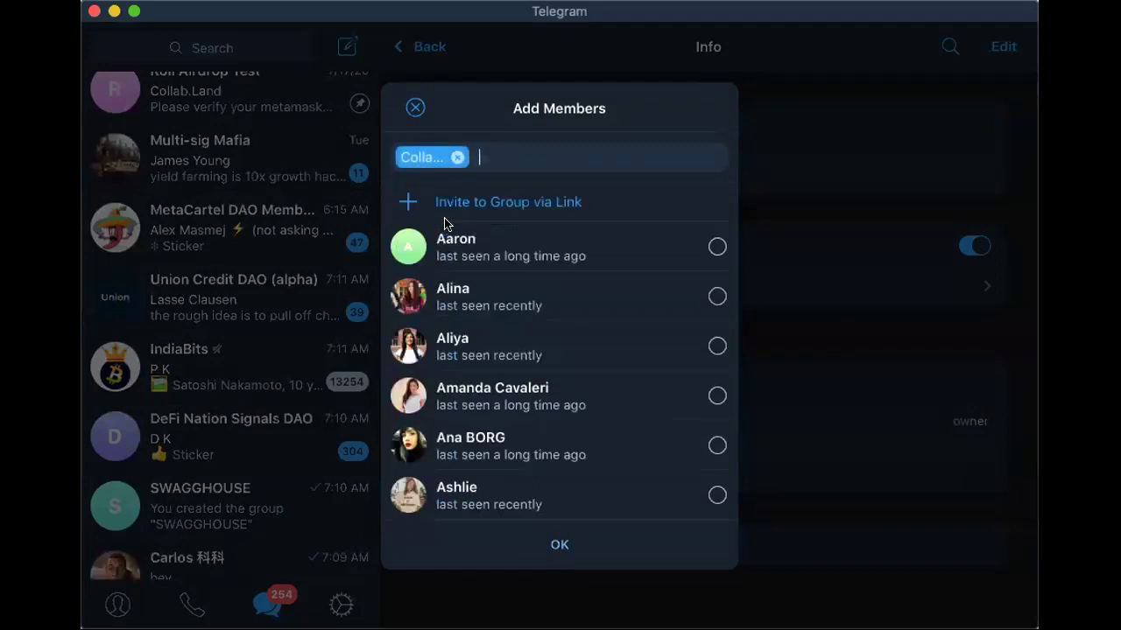
click(553, 550)
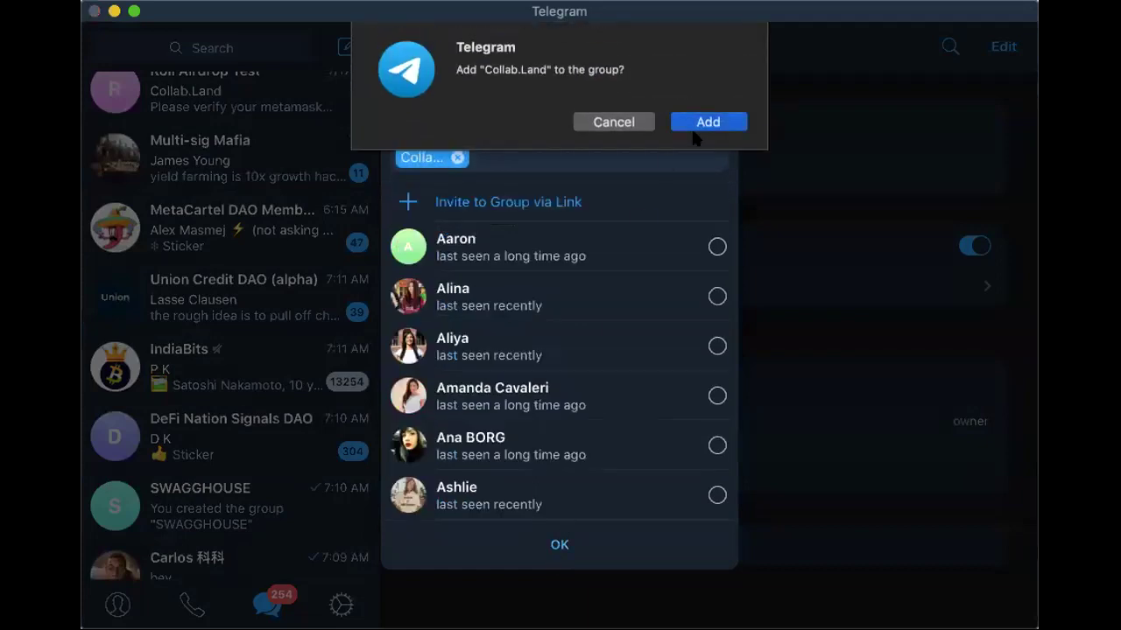
click(706, 122)
Promote Collab.Land to group administrator and return to the group info
click(1004, 46)
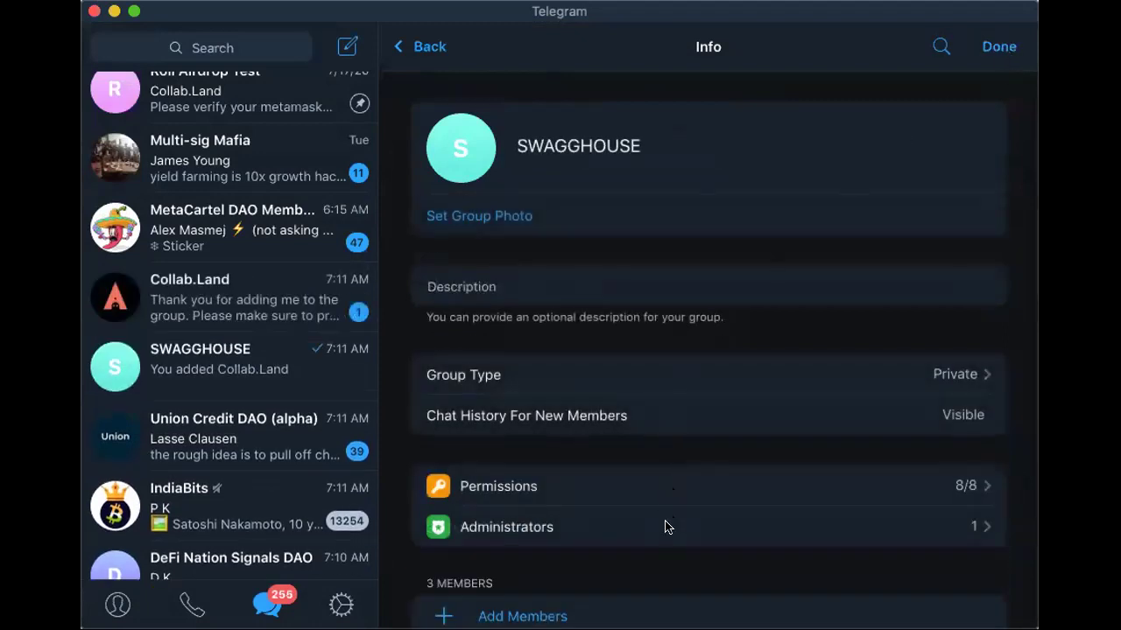
click(664, 526)
click(570, 211)
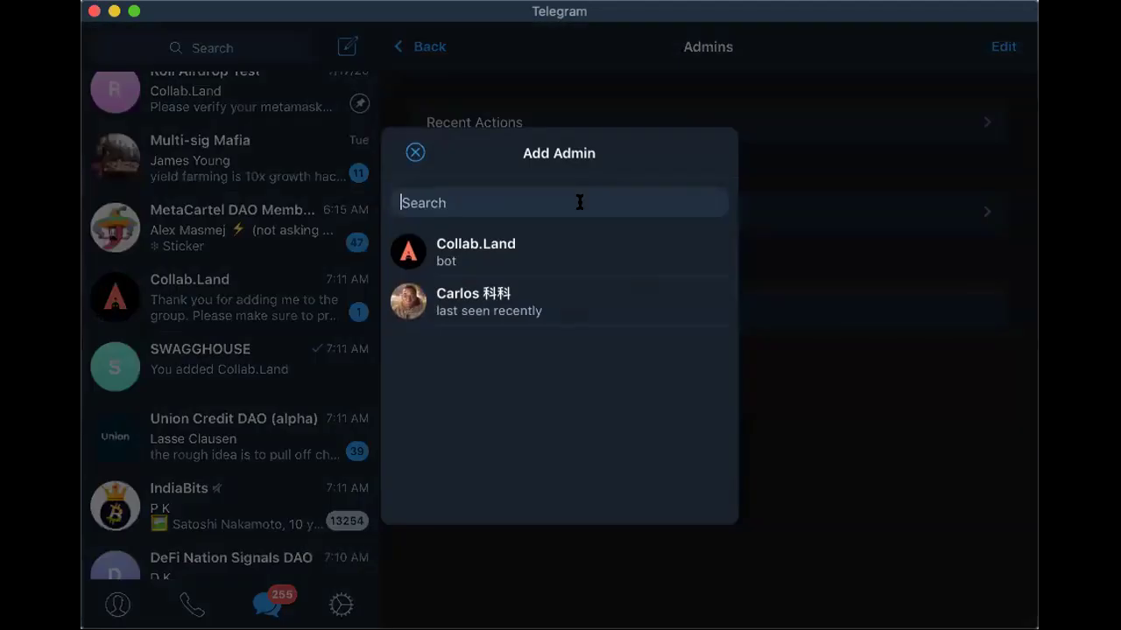
text(c)
click(533, 289)
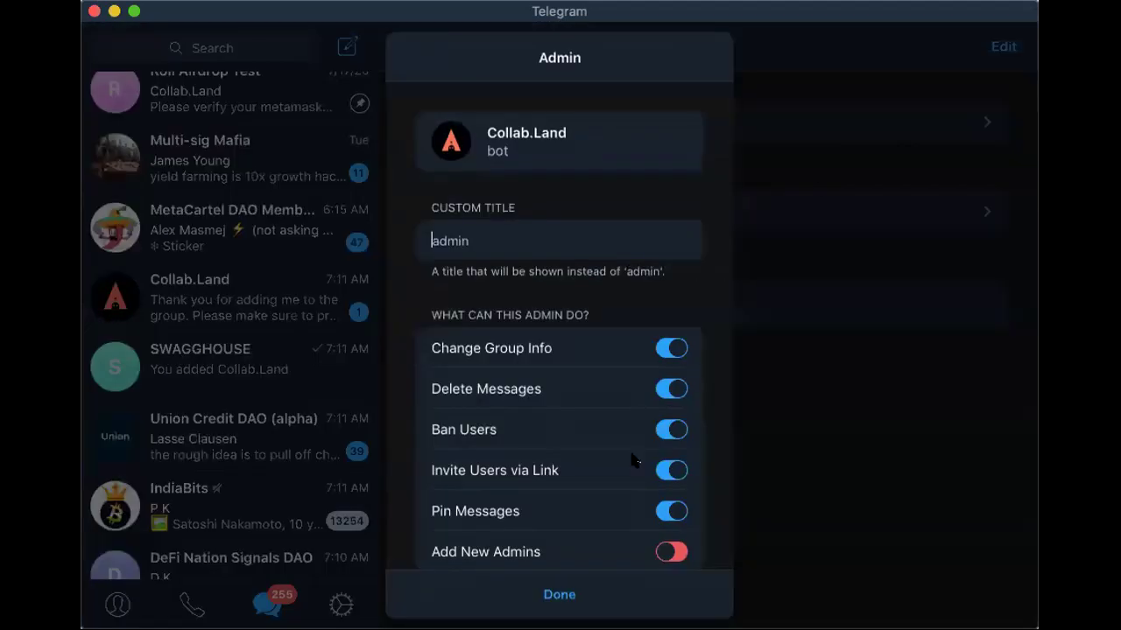
click(555, 594)
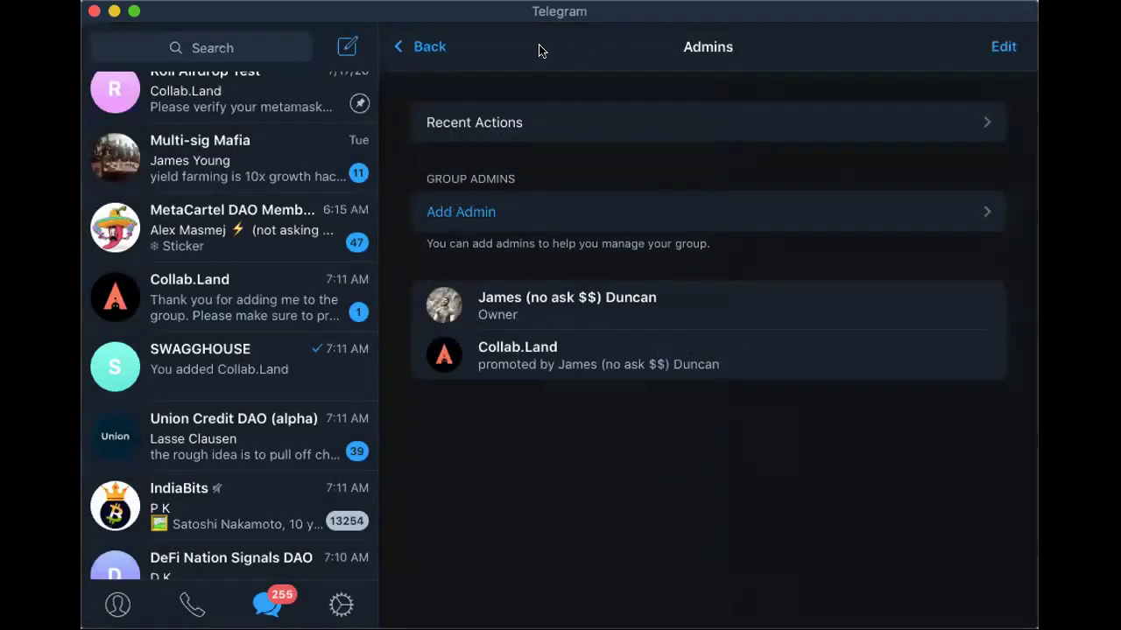
click(424, 48)
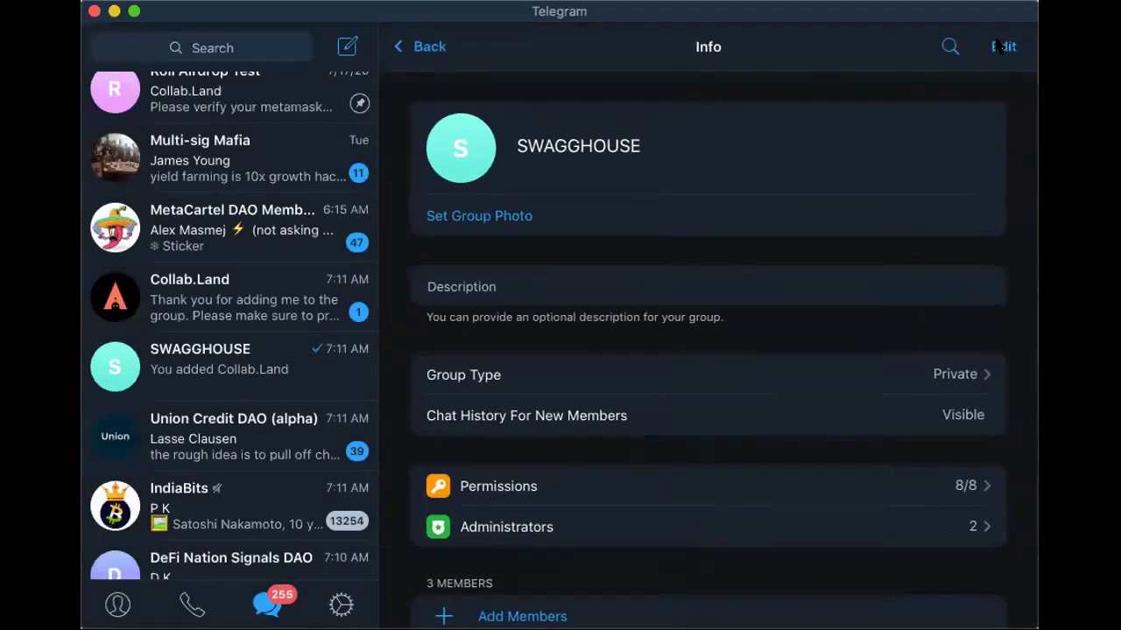
Open the Collab.Land bot chat and complete Verify With Metamask in the browser
click(425, 46)
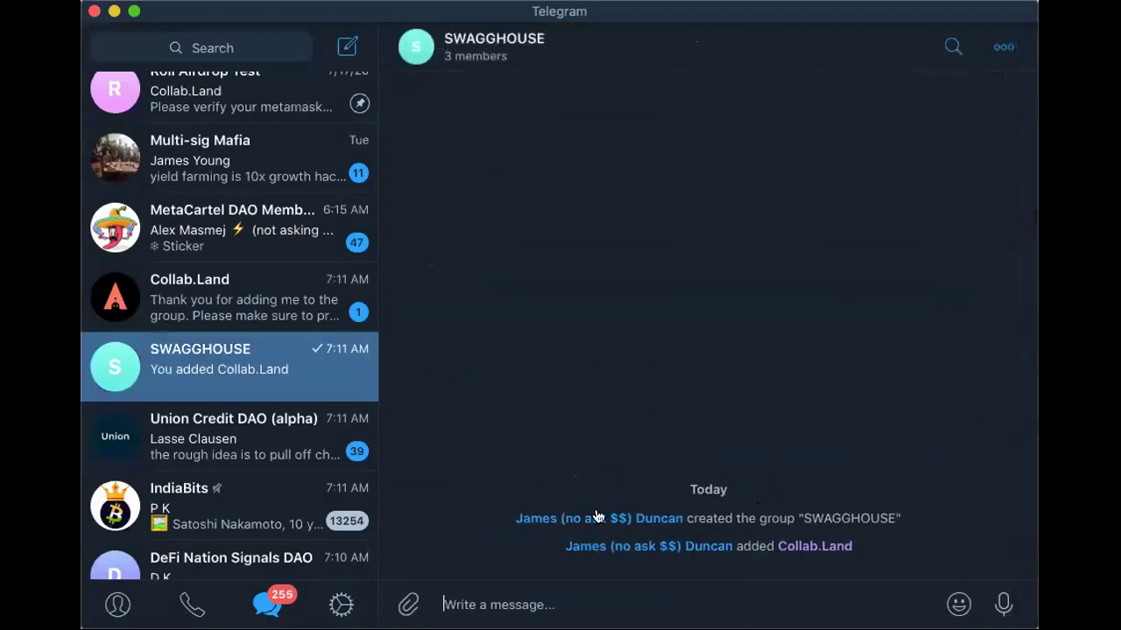
click(813, 548)
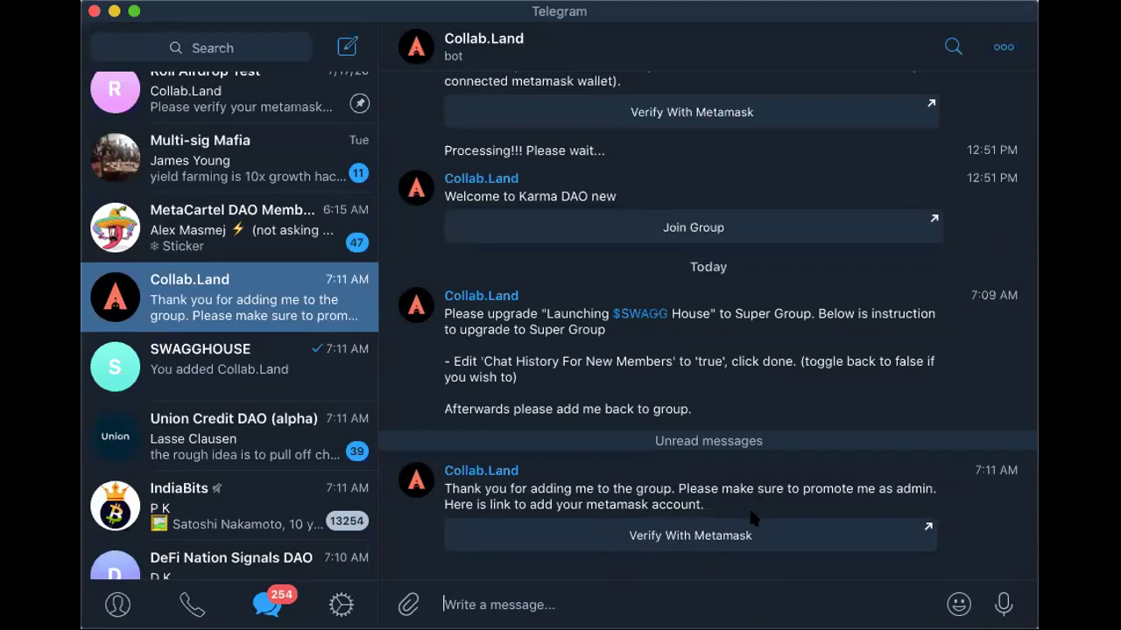
key(super+Tab)
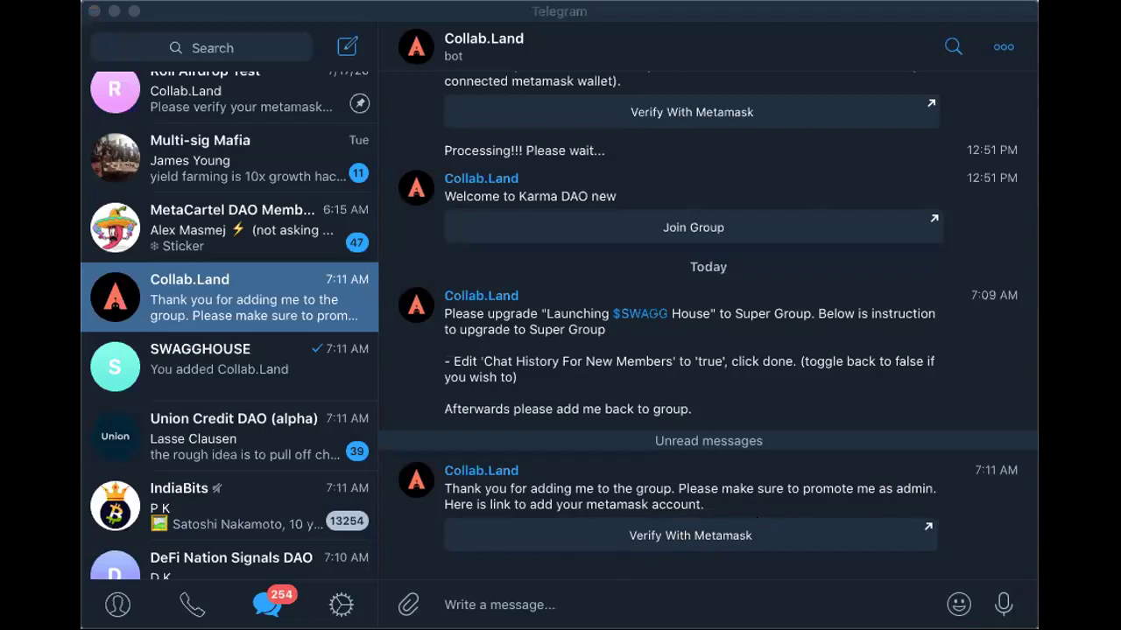
click(860, 16)
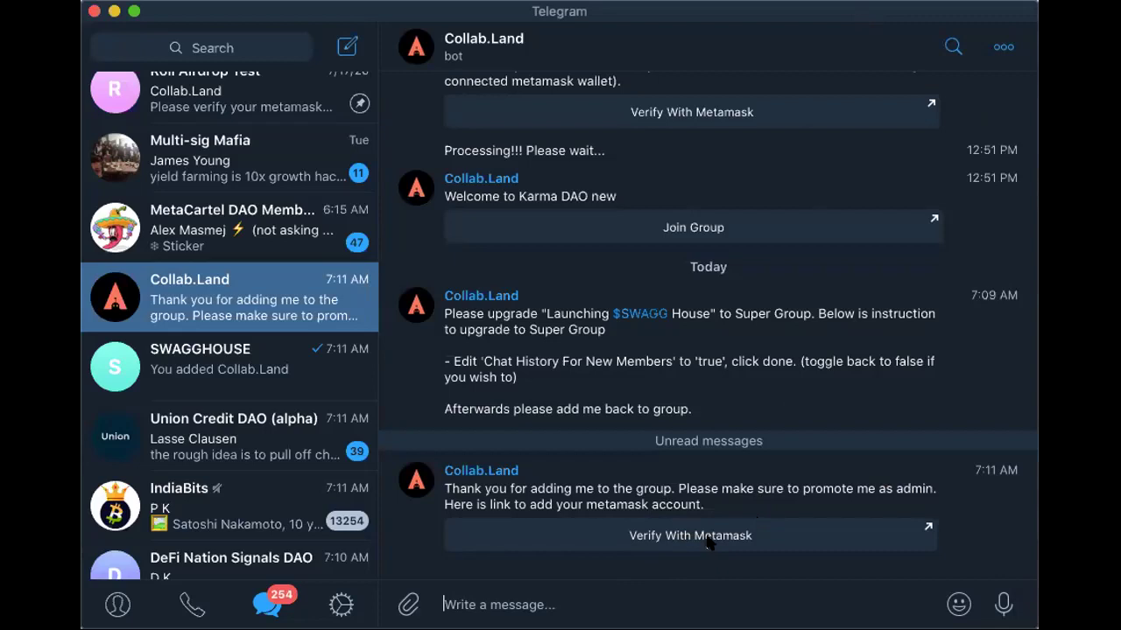
click(709, 545)
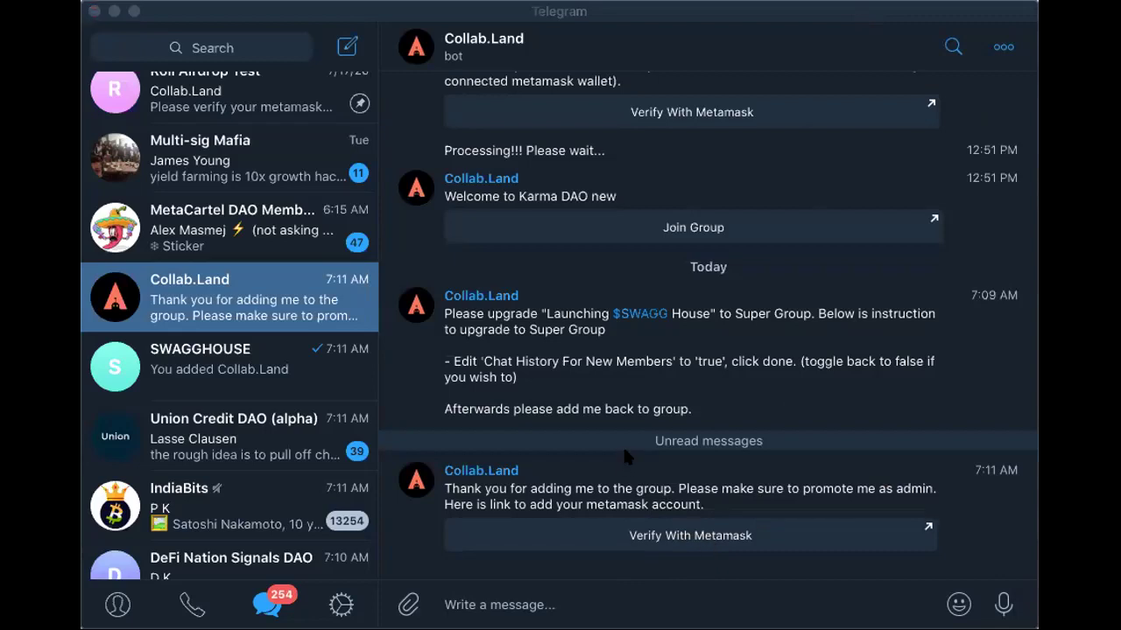
click(573, 558)
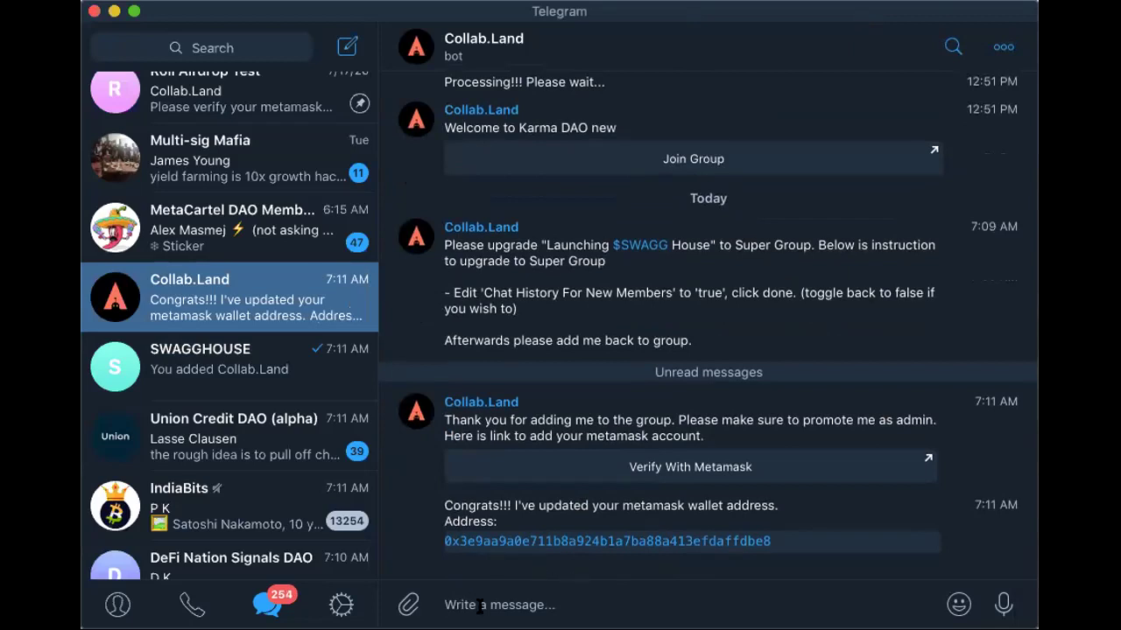
Send /start to Collab.Land, choose Token Permissioned Chat, and select SWAGGHOUSE
text(/s)
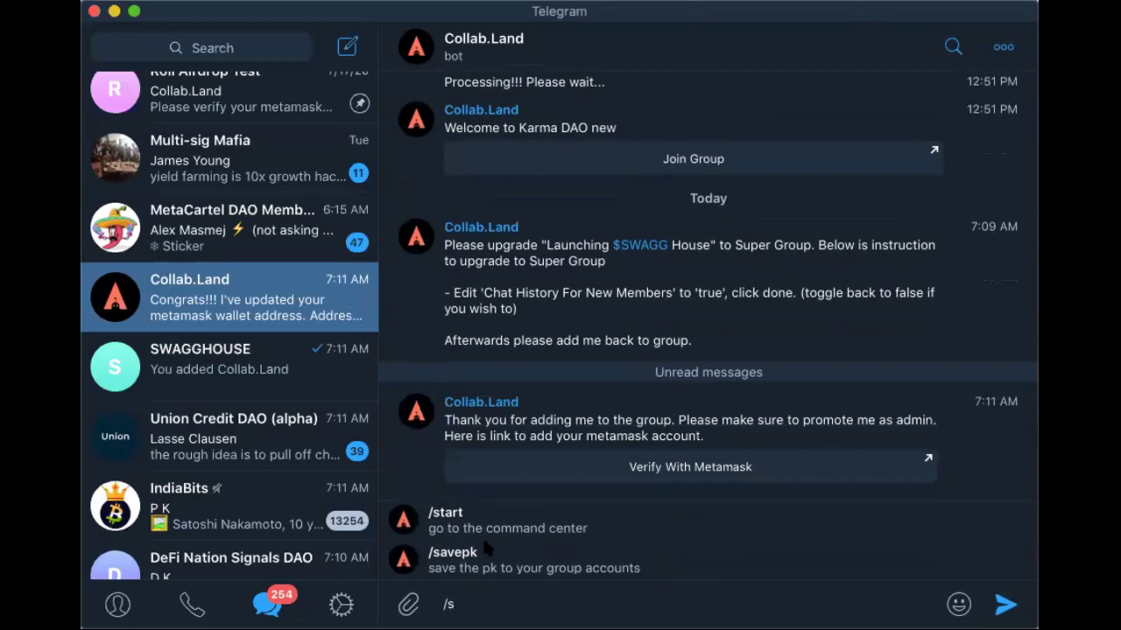
click(492, 534)
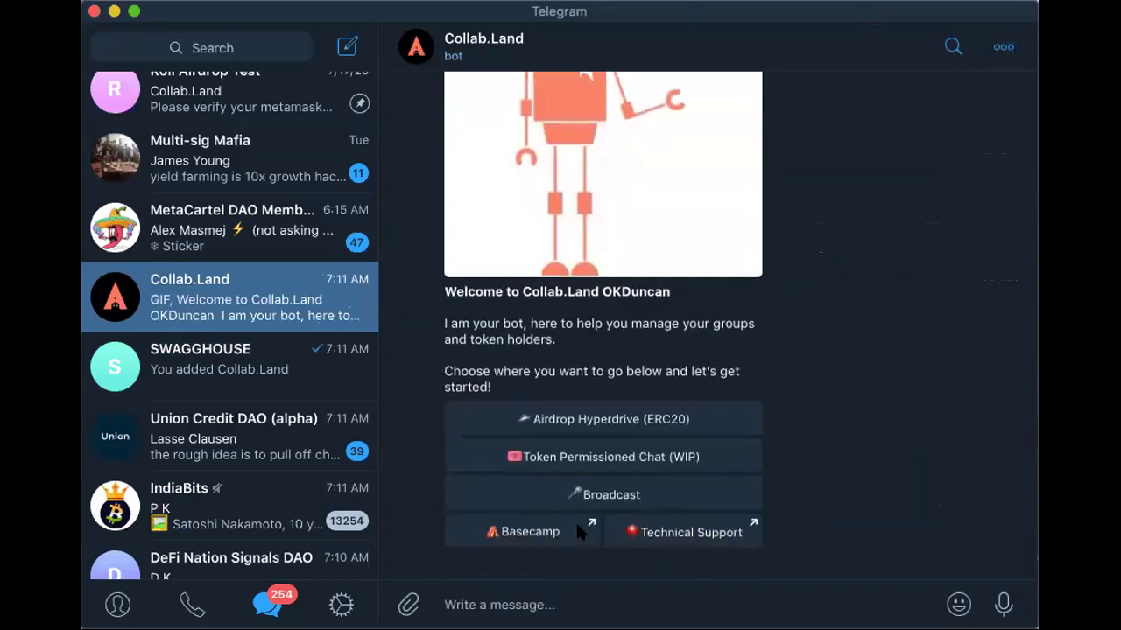
click(611, 457)
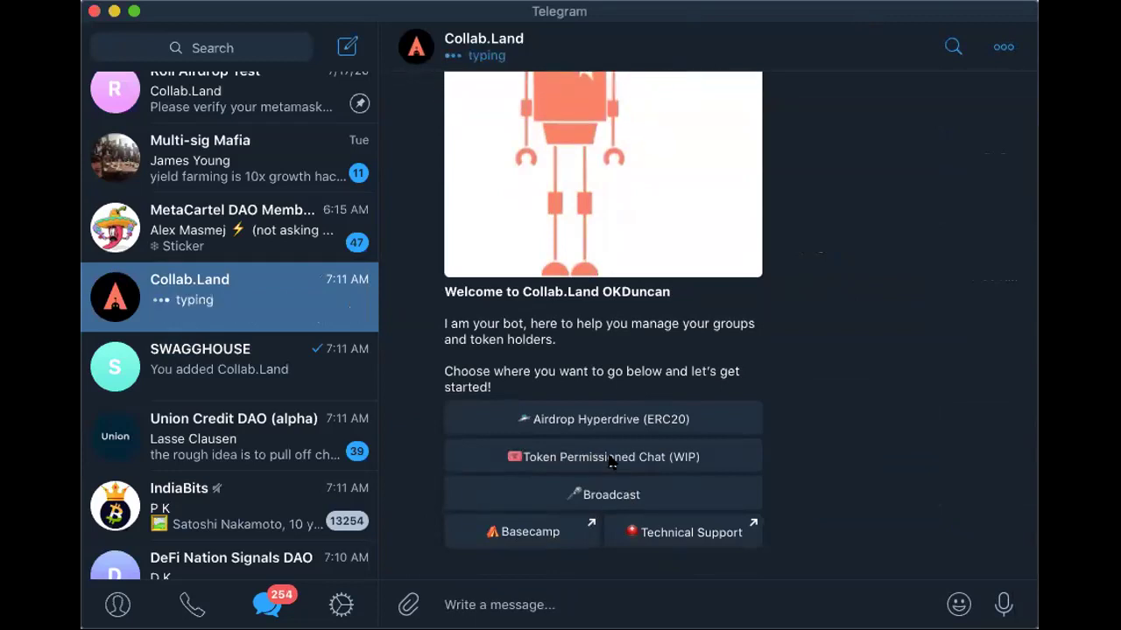
scroll(680, 319, up, 5)
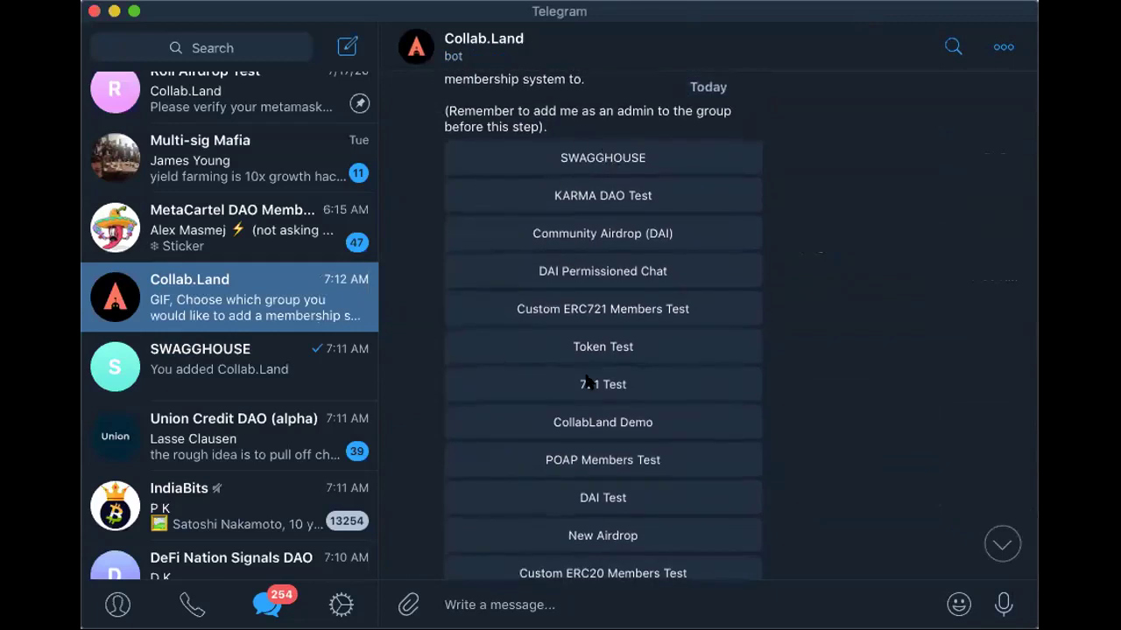
scroll(601, 201, up, 3)
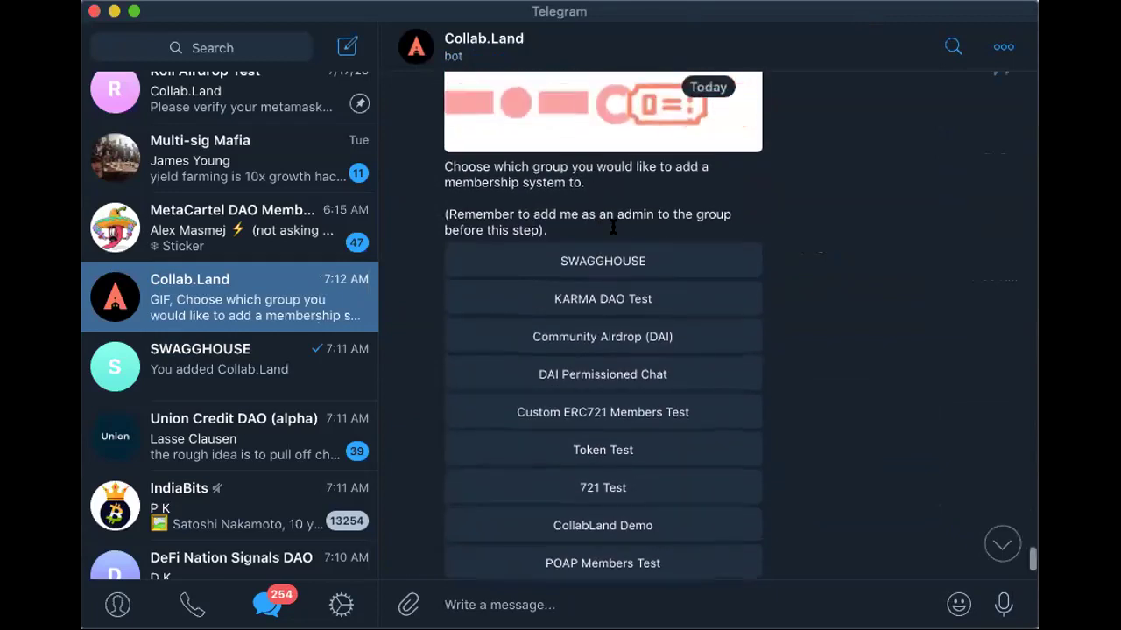
scroll(622, 229, up, 1)
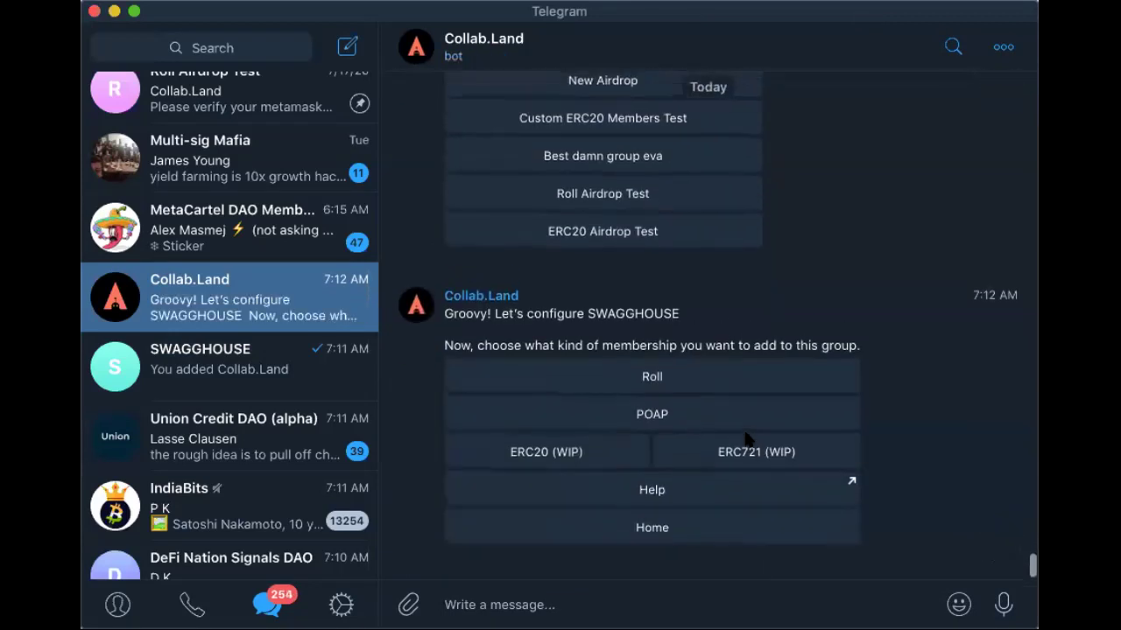
Choose Roll membership and send the token details 'SWAGG 400' to the bot
click(644, 378)
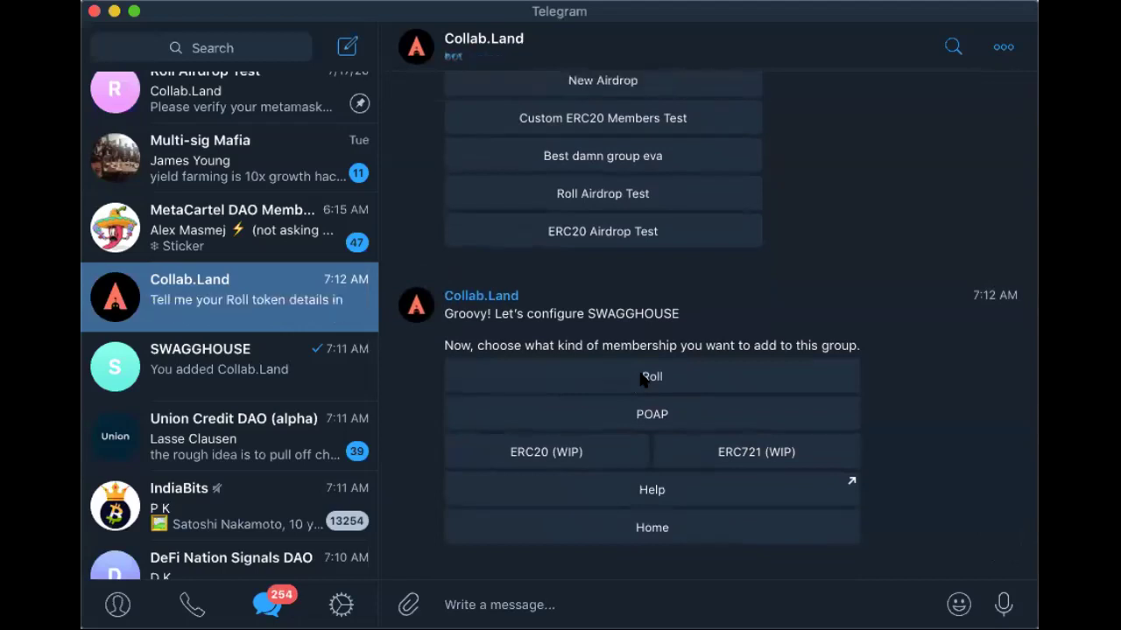
text(SWAGG)
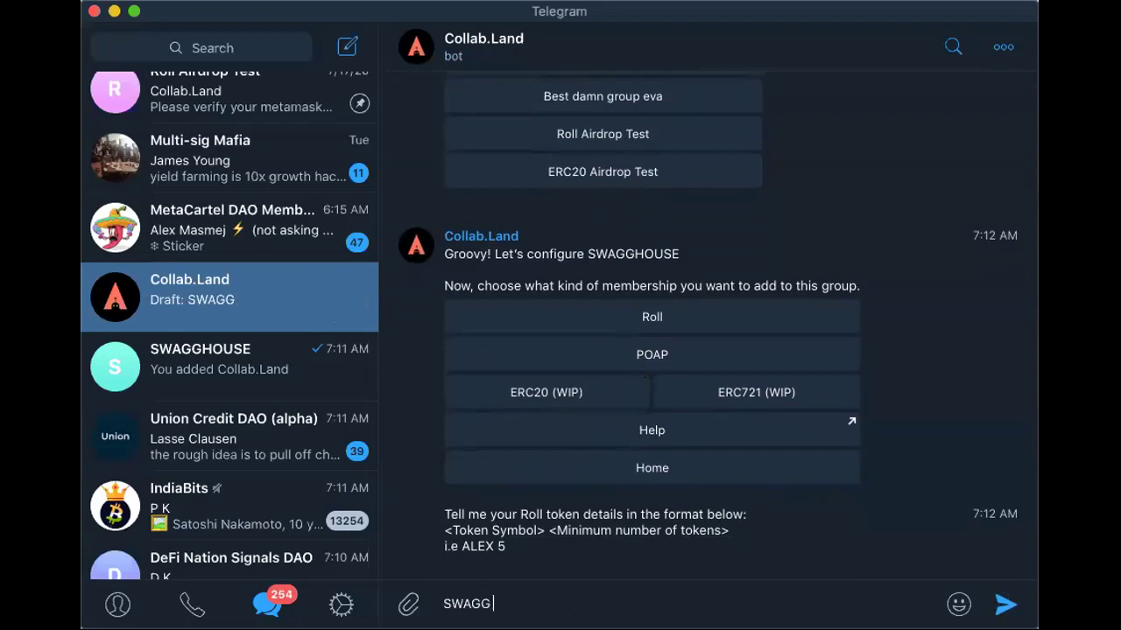
text(4--)
key(BackSpace)
key(BackSpace)
text(00)
key(Return)
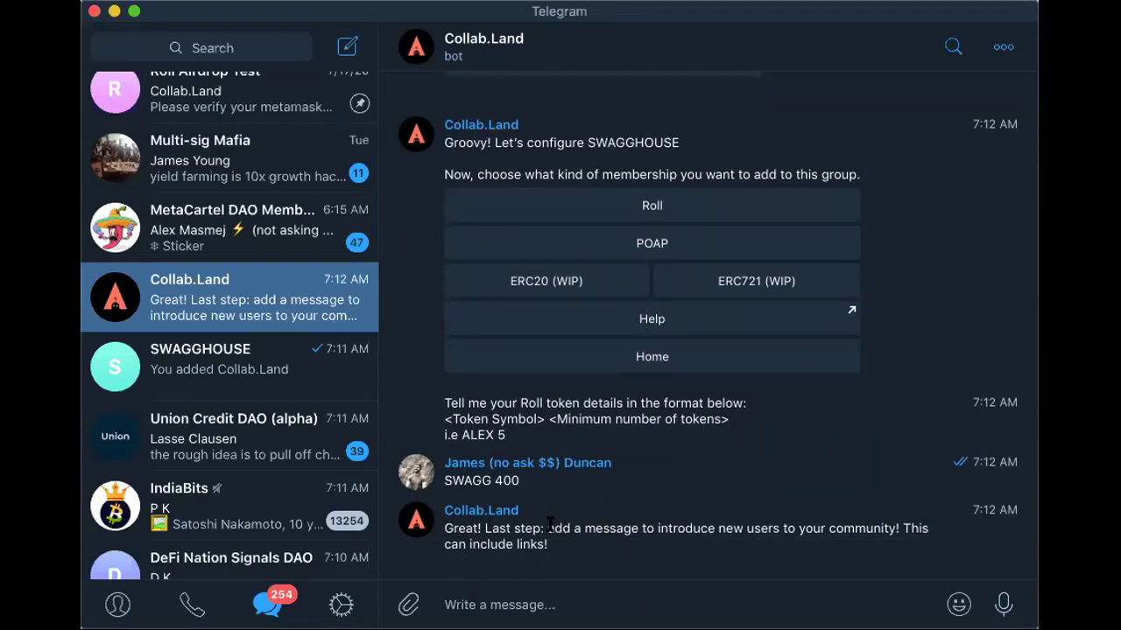
Highlight parts of the bot's last-step instructions to read them
drag(547, 528, 880, 555)
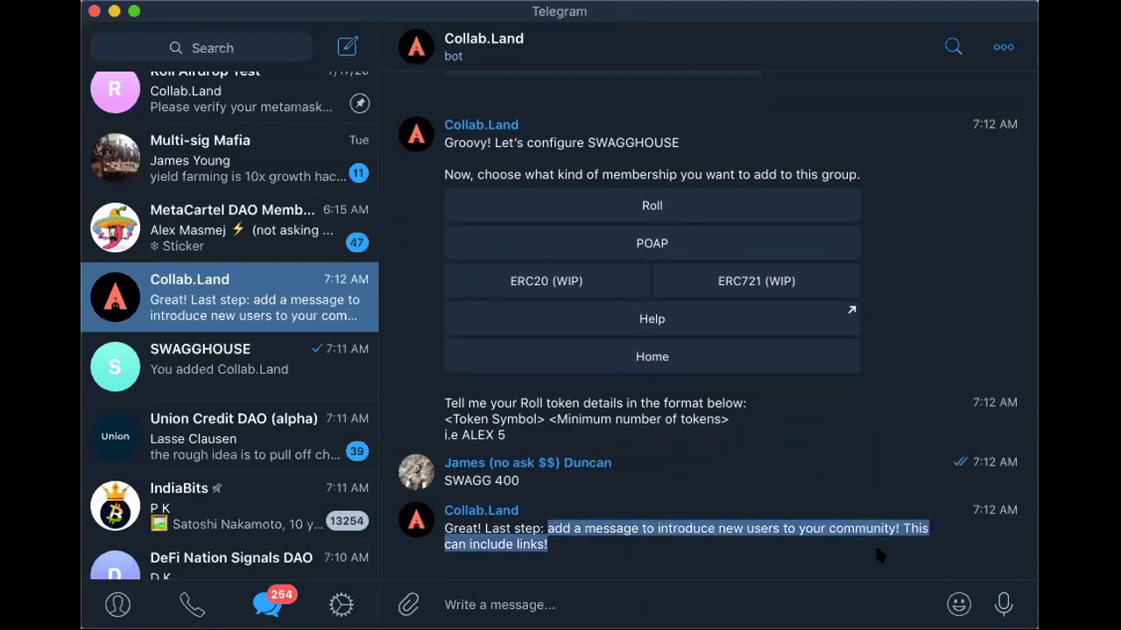
click(569, 523)
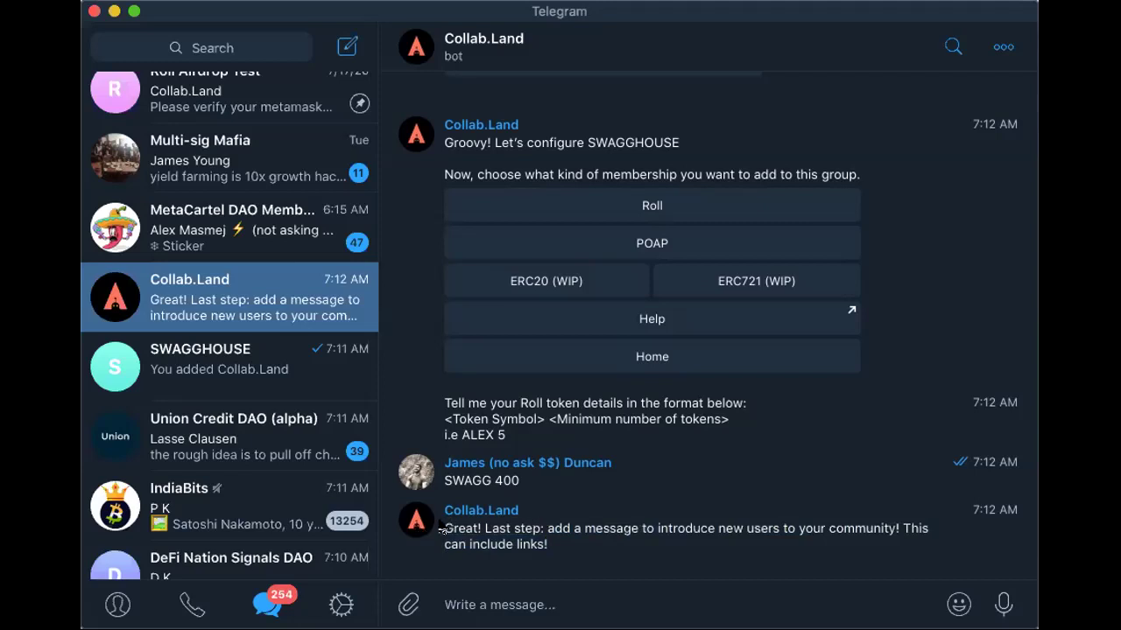
drag(442, 528, 831, 548)
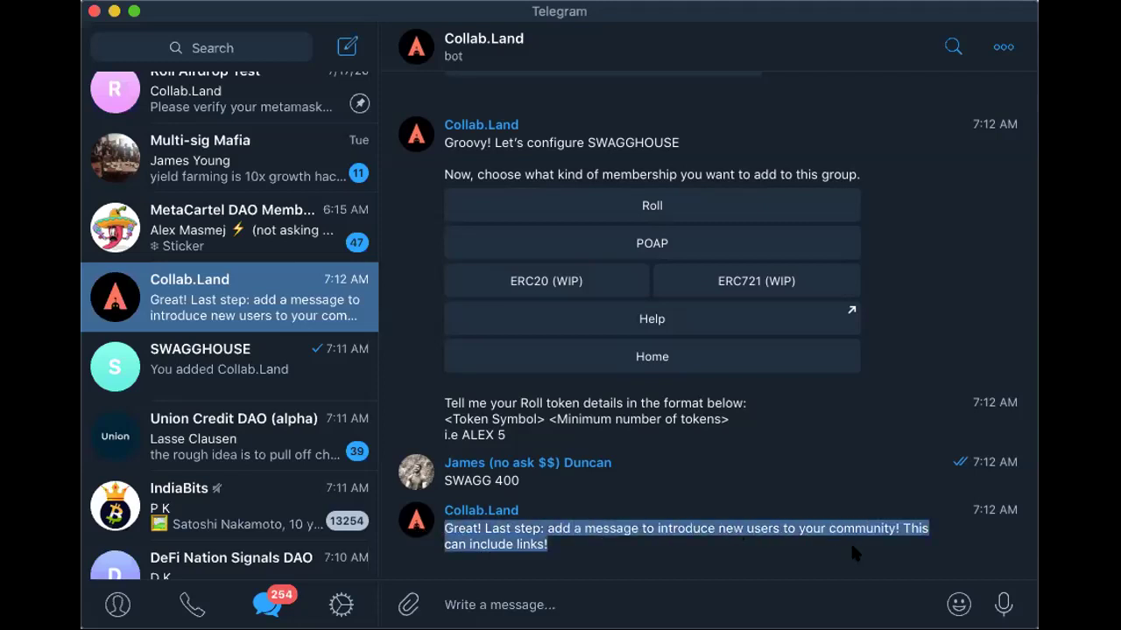
click(897, 526)
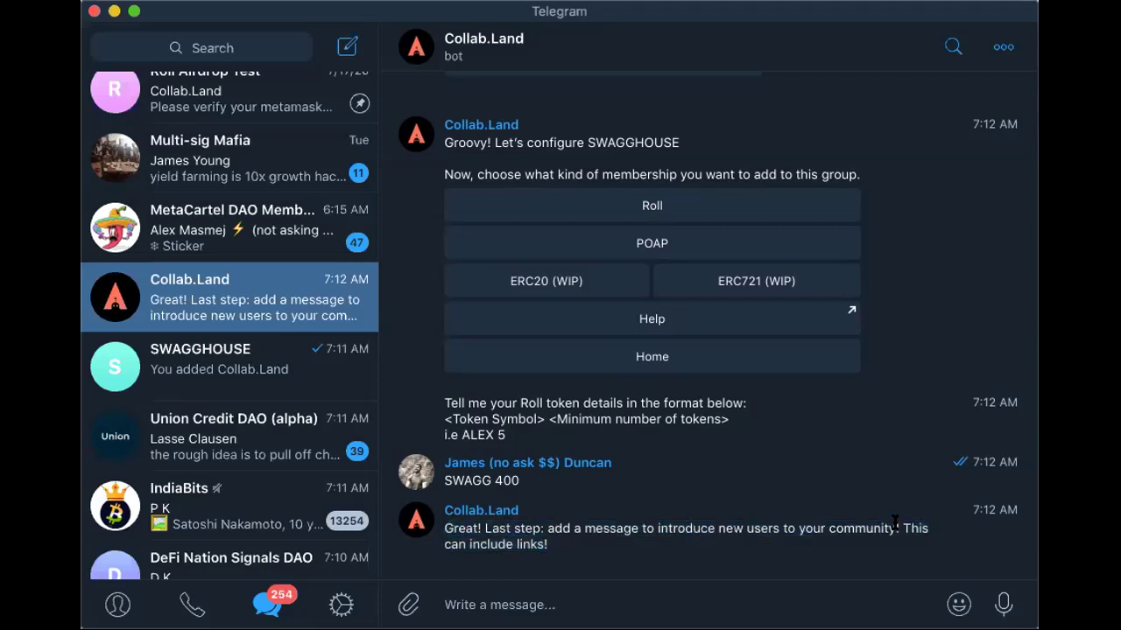
drag(896, 525, 436, 537)
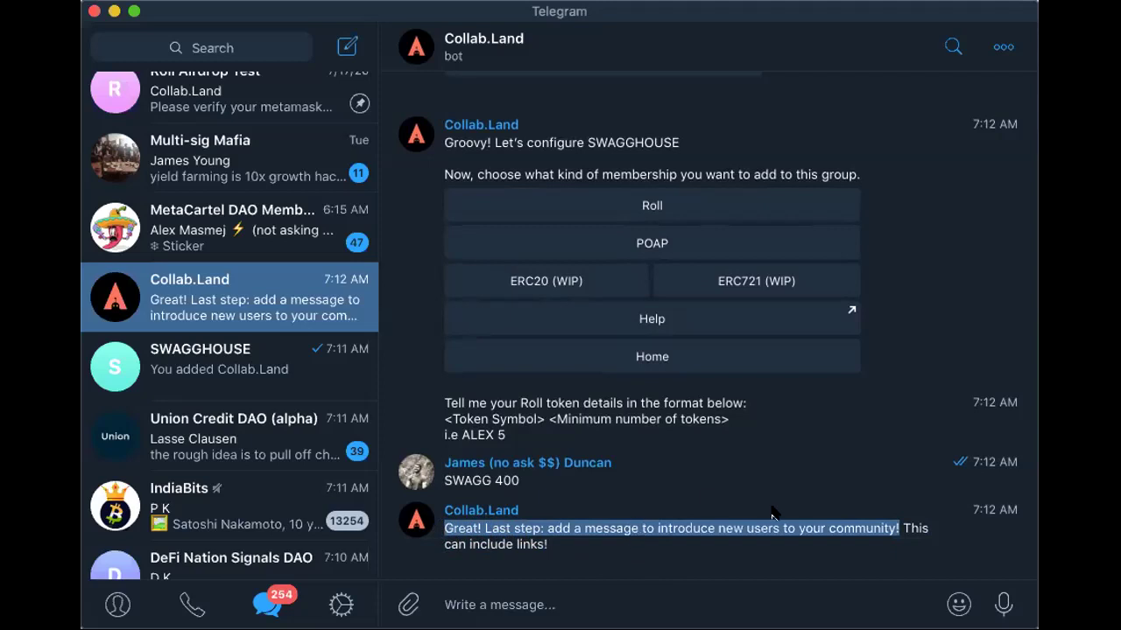
click(520, 545)
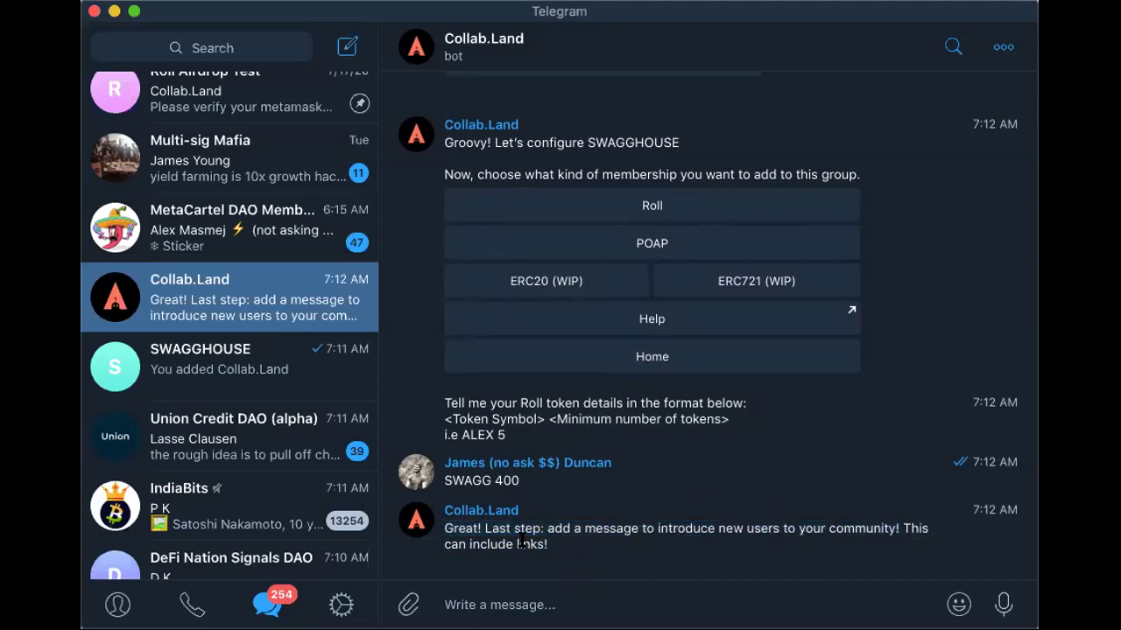
Send 'test' as the SWAGGHOUSE welcome message
click(634, 614)
text(test)
key(Return)
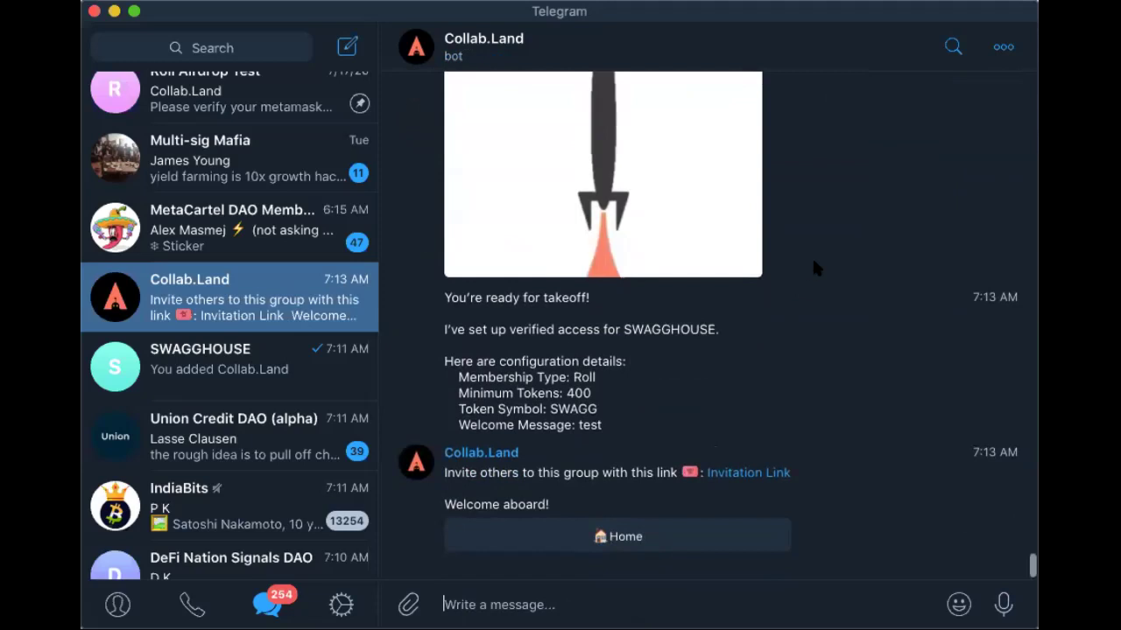
Copy the SWAGGHOUSE Invitation Link, then follow it to restart the bot
scroll(811, 255, up, 10)
scroll(812, 255, down, 10)
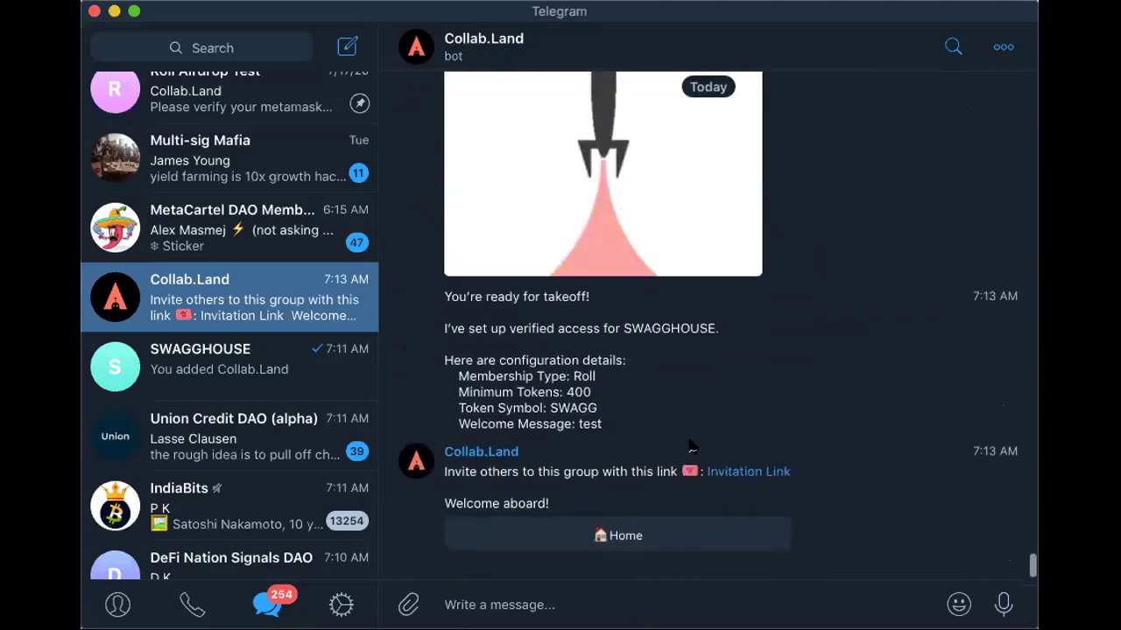
right_click(734, 476)
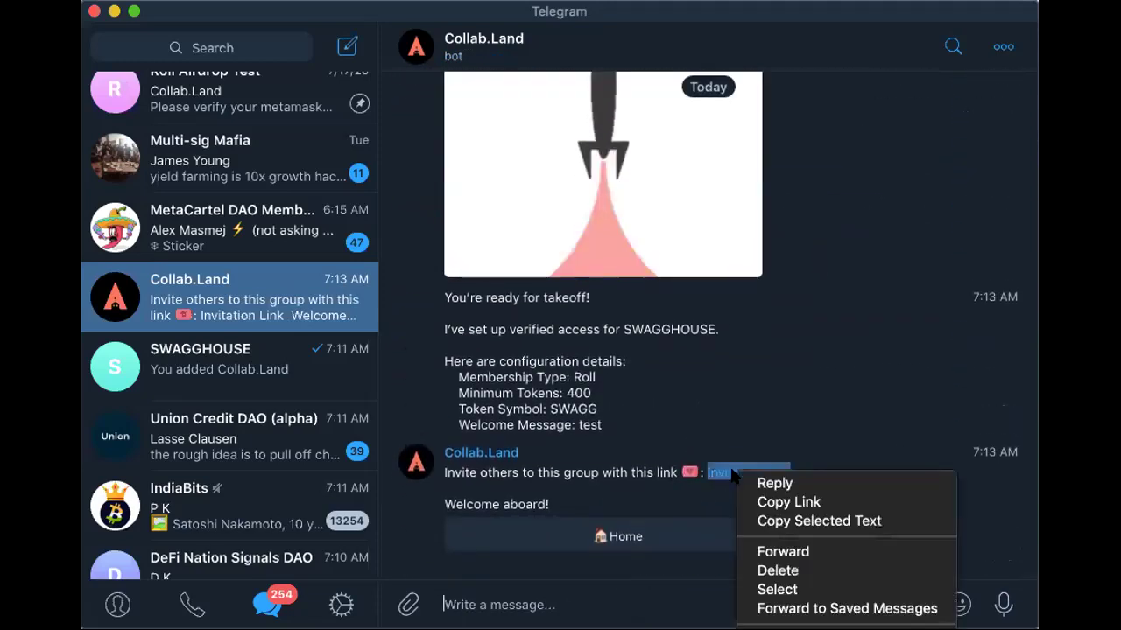
click(758, 500)
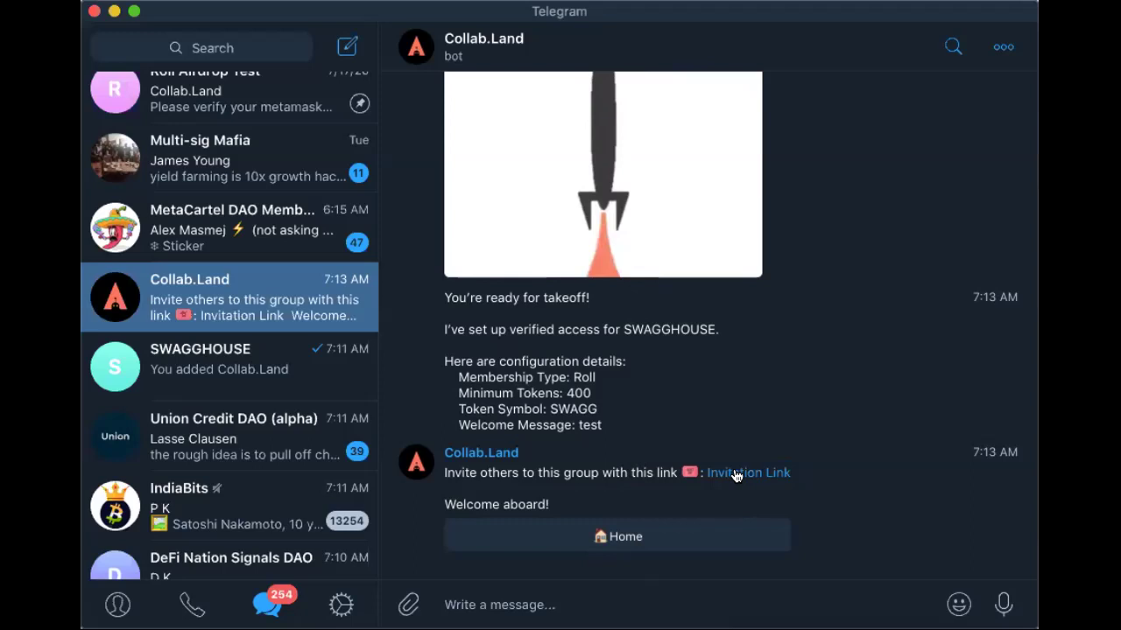
click(706, 602)
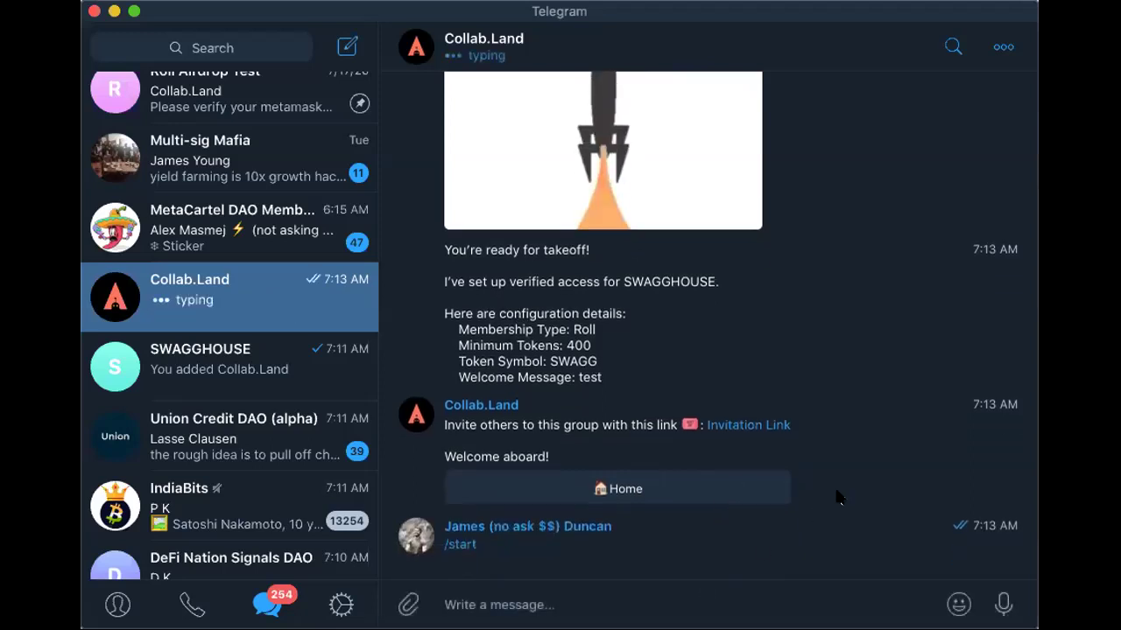
Verify with Metamask and read the bot's reply: 0 tokens held versus 400 SWAGG required
click(692, 536)
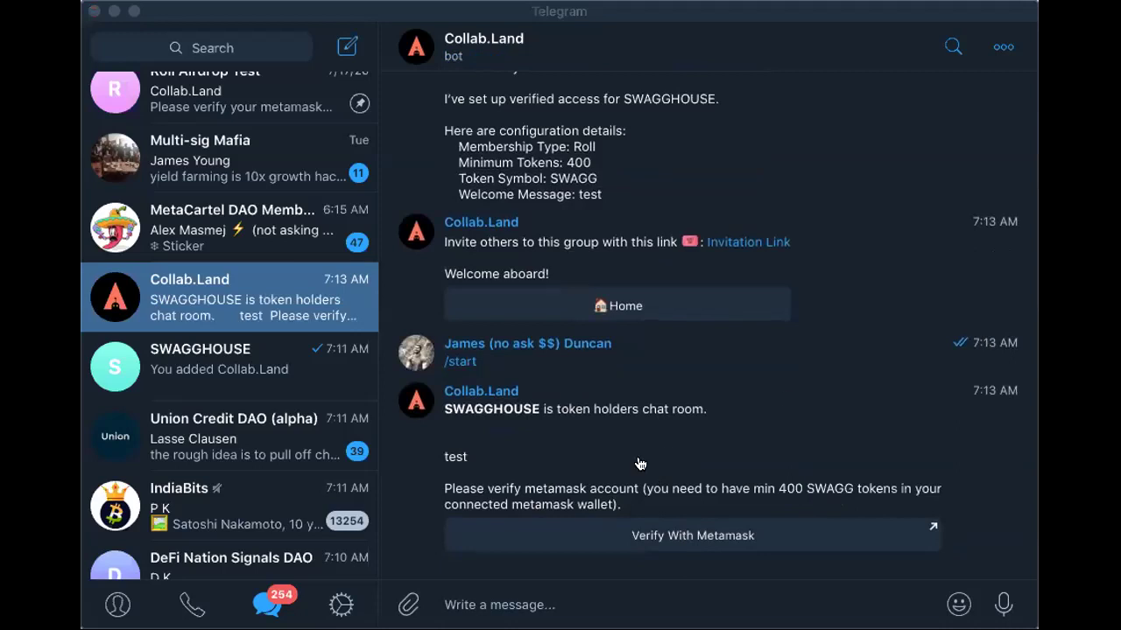
click(782, 13)
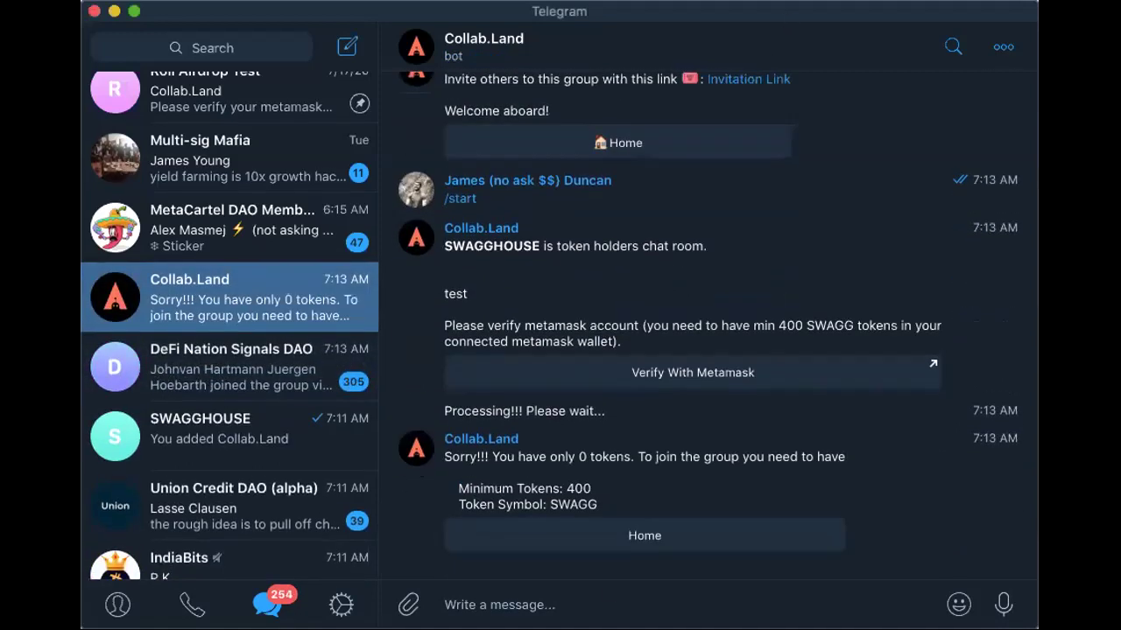
drag(446, 457, 667, 534)
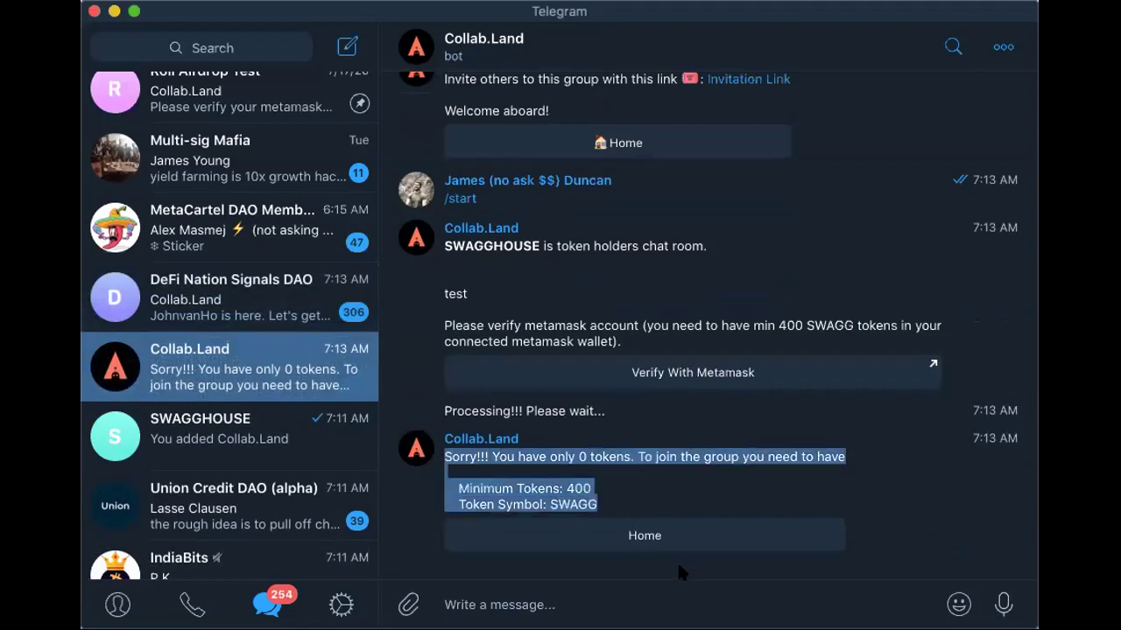
click(713, 455)
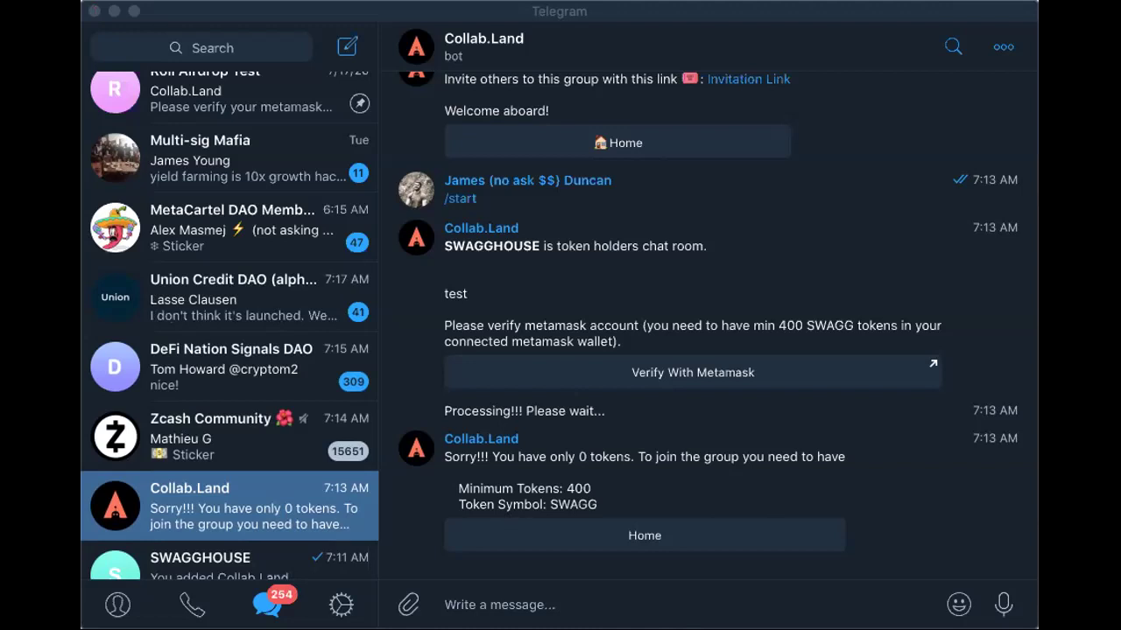
Focus Telegram and open the DeFi Nation Signals DAO chat
click(194, 21)
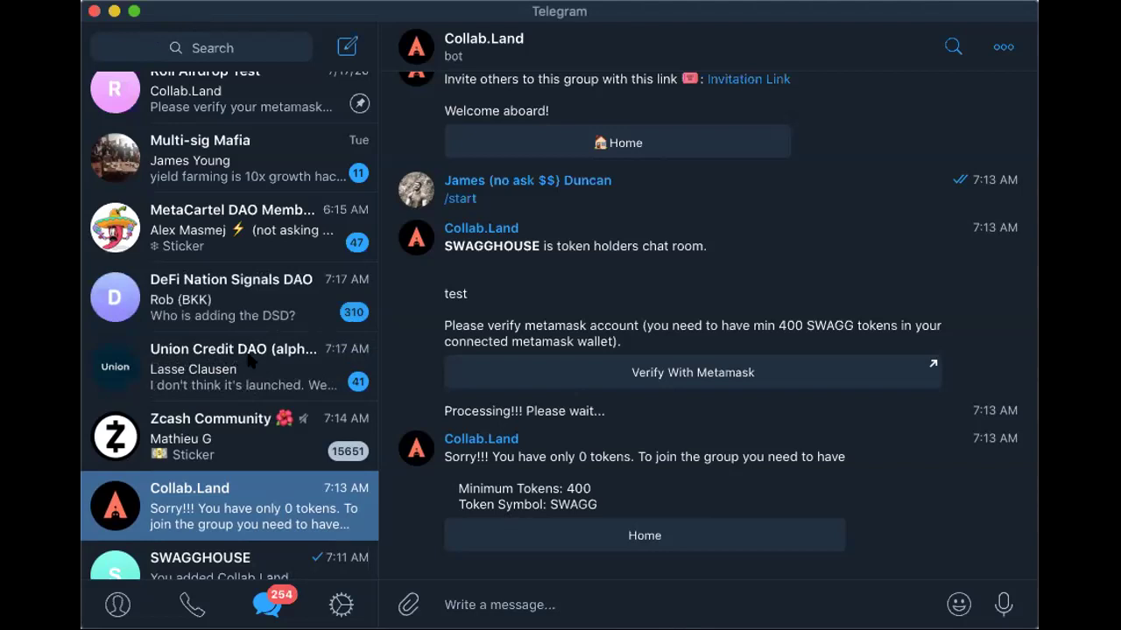
click(259, 305)
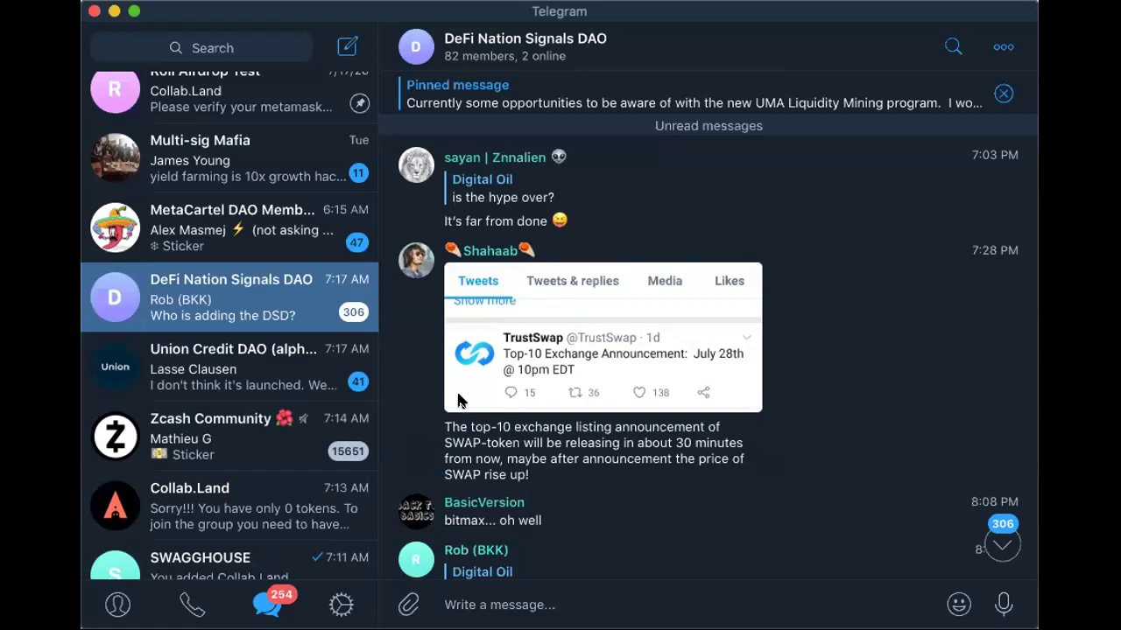
Reopen the Collab.Land bot conversation showing the 0-token rejection
click(208, 512)
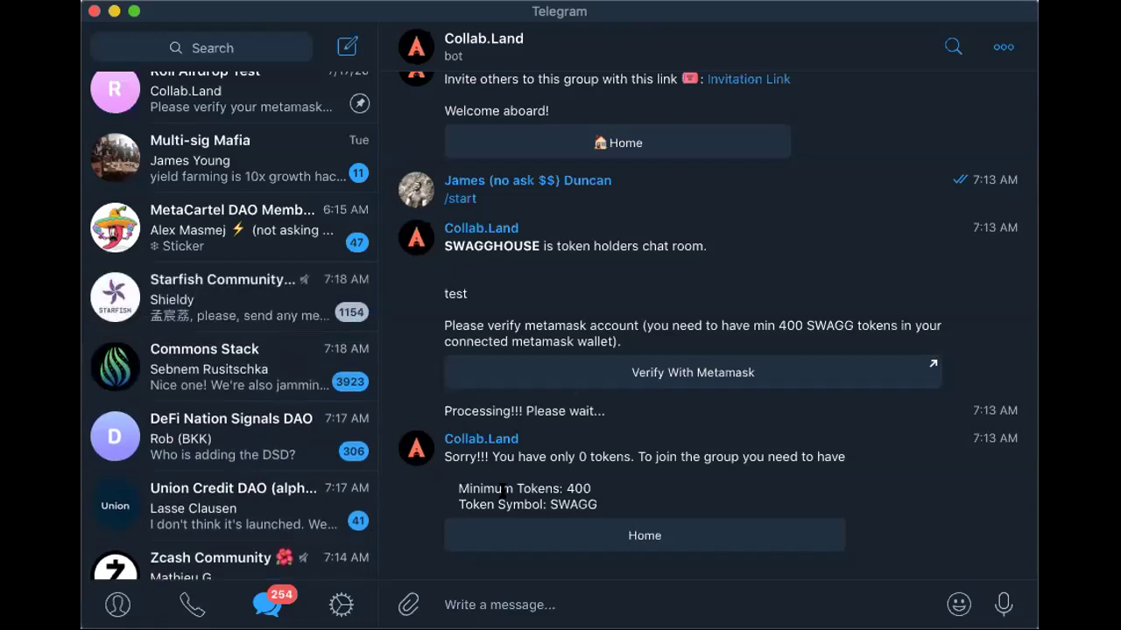
Search Telegram chats for 'karma' to find the old Karma DAO group
scroll(219, 210, up, 3)
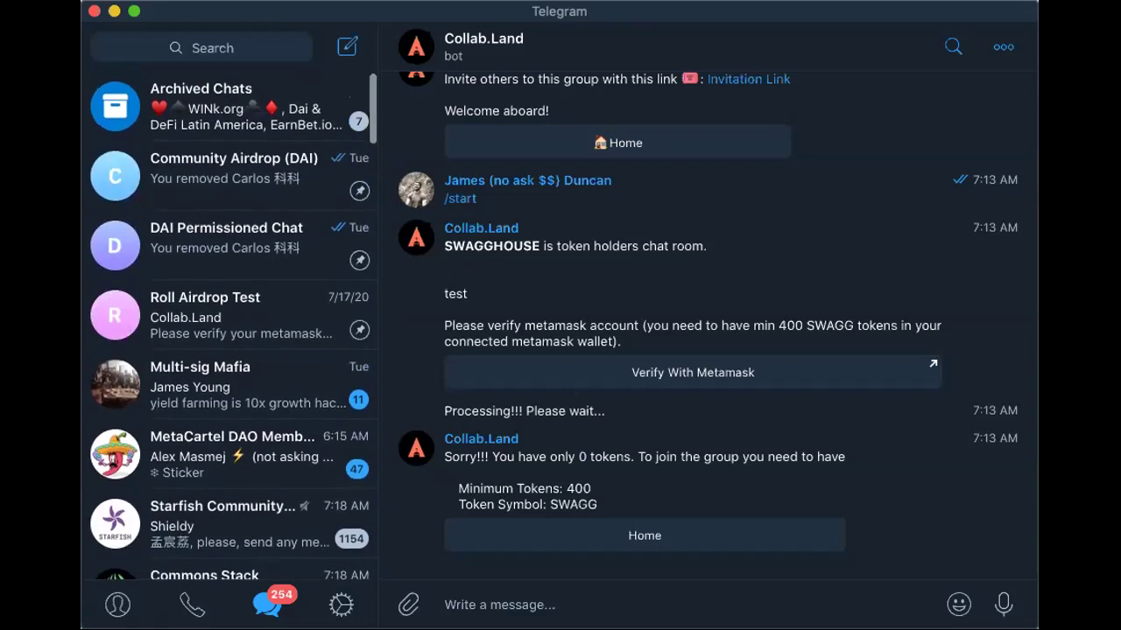
click(221, 46)
text(karma)
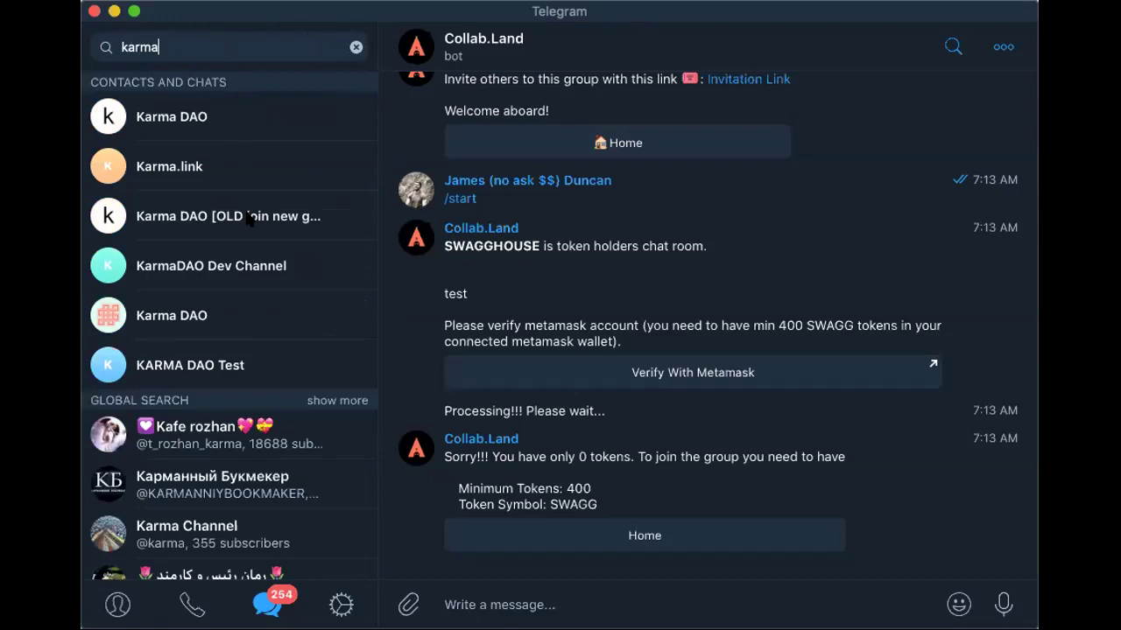
key(Escape)
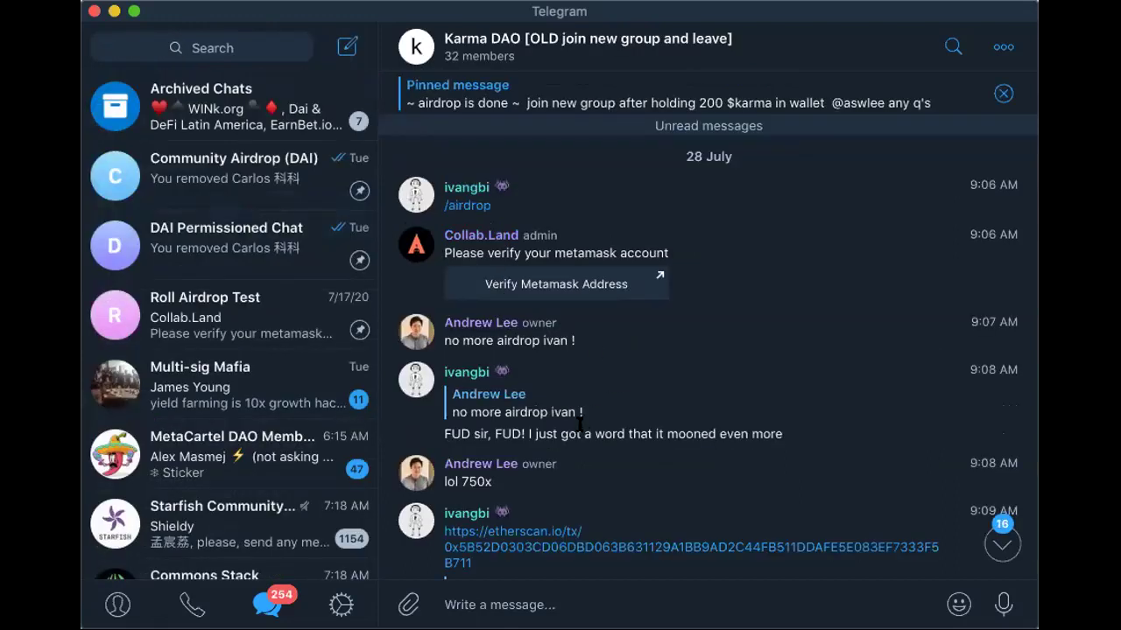
Jump to the Karma DAO group's latest messages and review its member list
click(1003, 544)
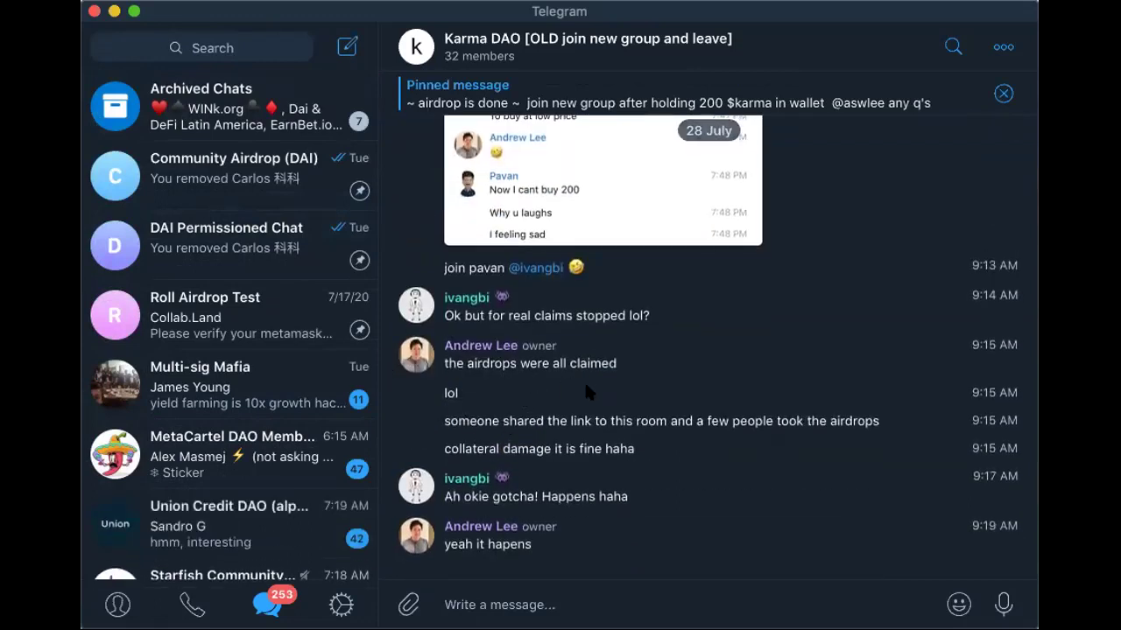
click(593, 49)
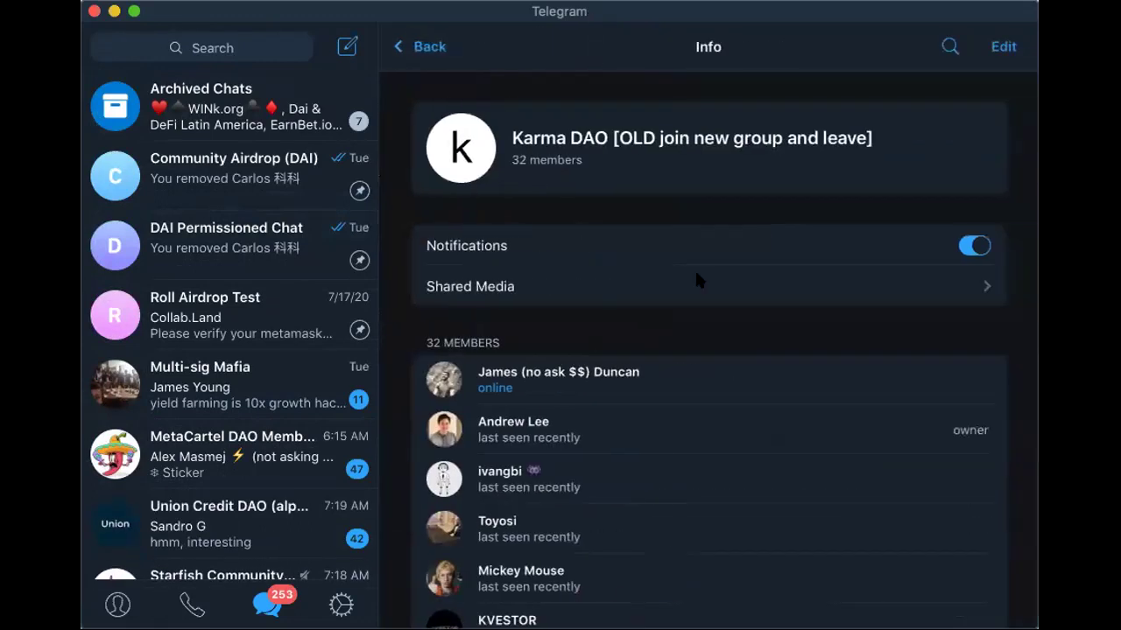
scroll(608, 535, down, 10)
scroll(607, 535, up, 10)
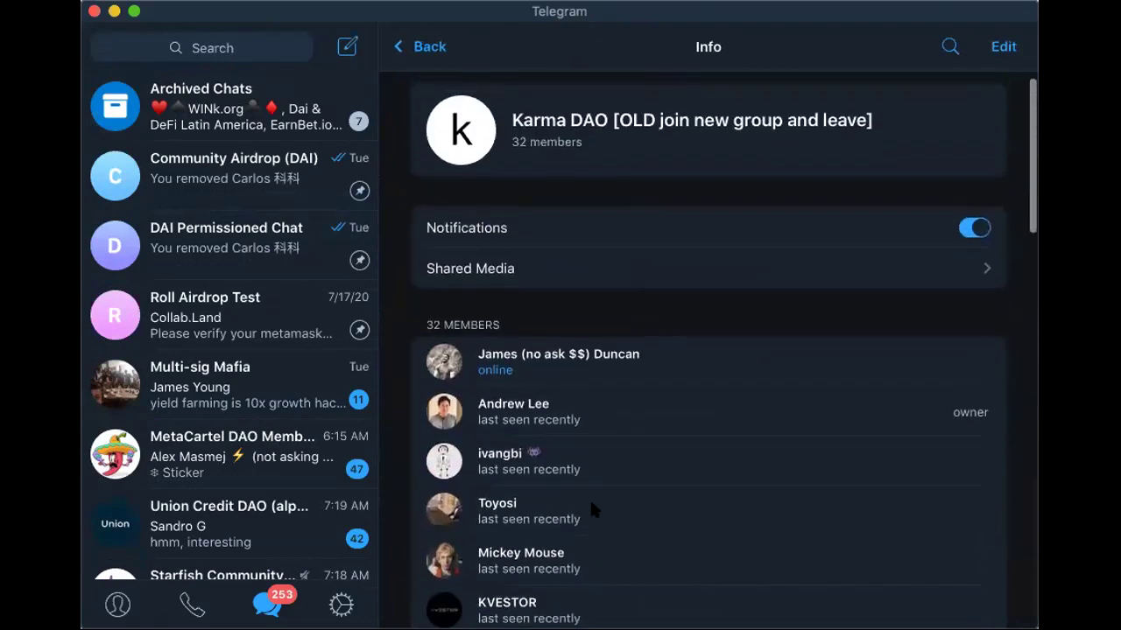
click(420, 47)
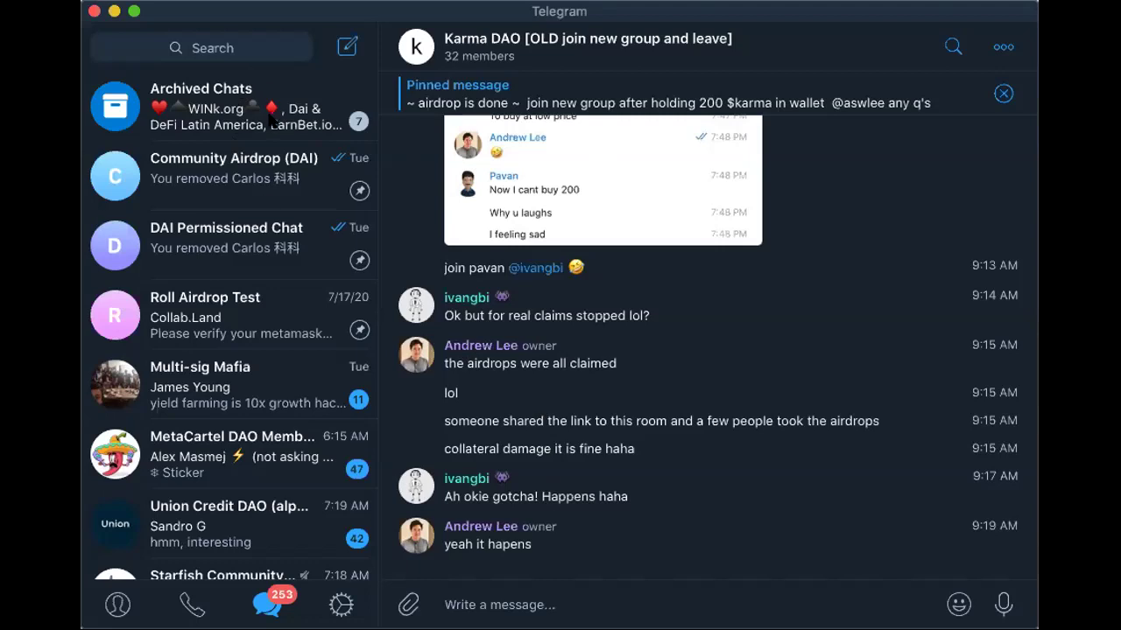
Open the Collab.Land bot conversation from the chat list
click(247, 50)
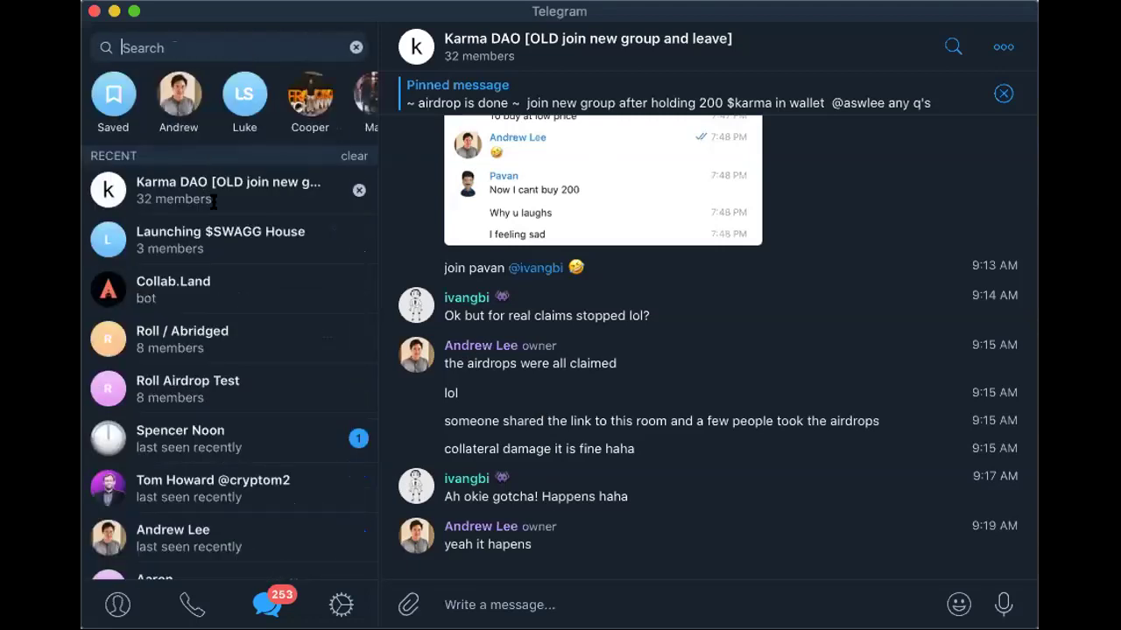
key(Escape)
click(219, 295)
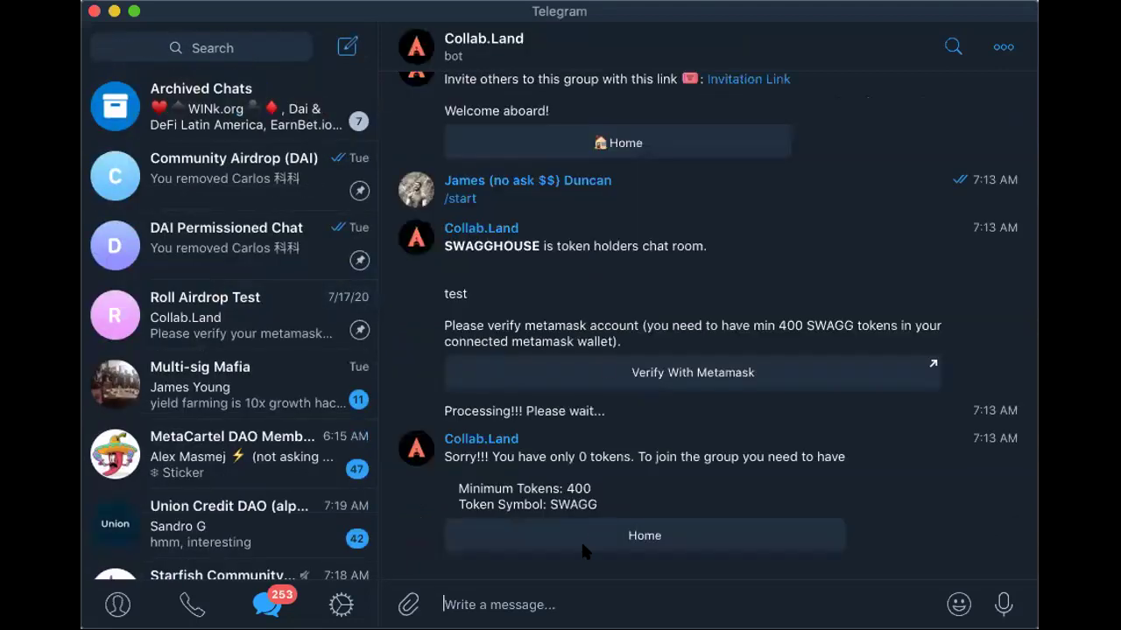
Start a Collab.Land airdrop from the bot's main menu and review the offered groups
text(/)
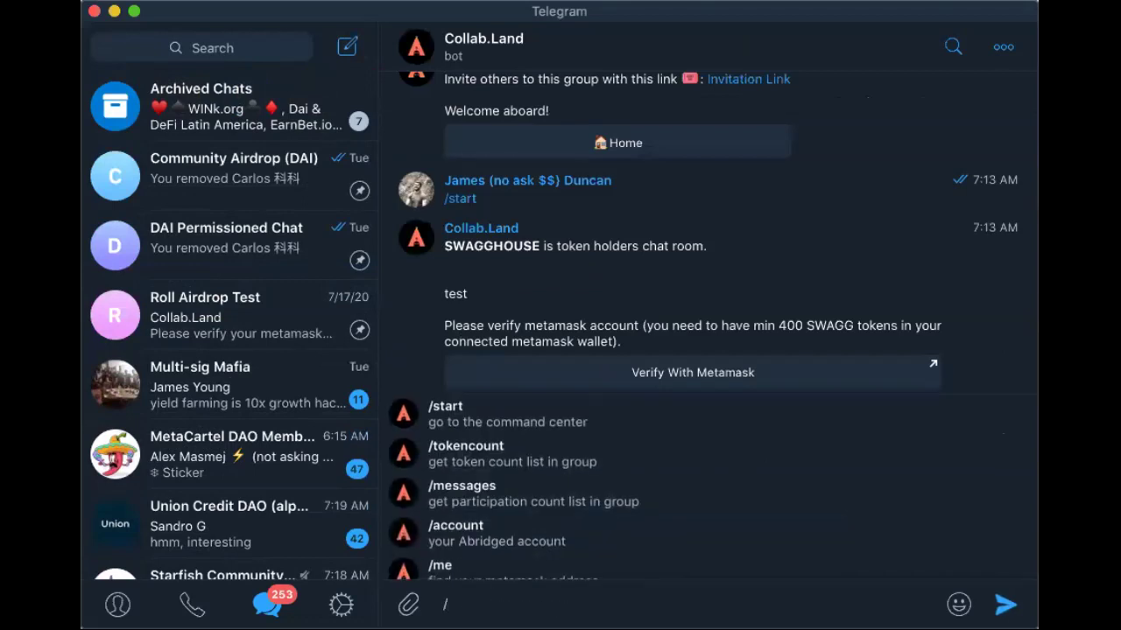
key(BackSpace)
click(600, 540)
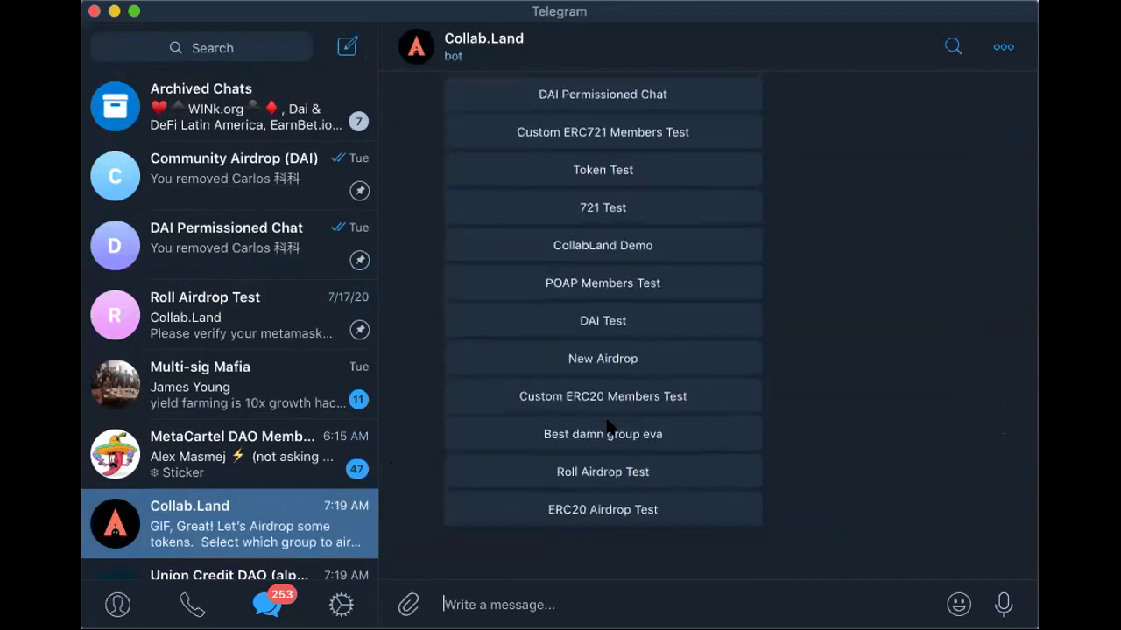
scroll(602, 209, up, 3)
scroll(602, 208, up, 3)
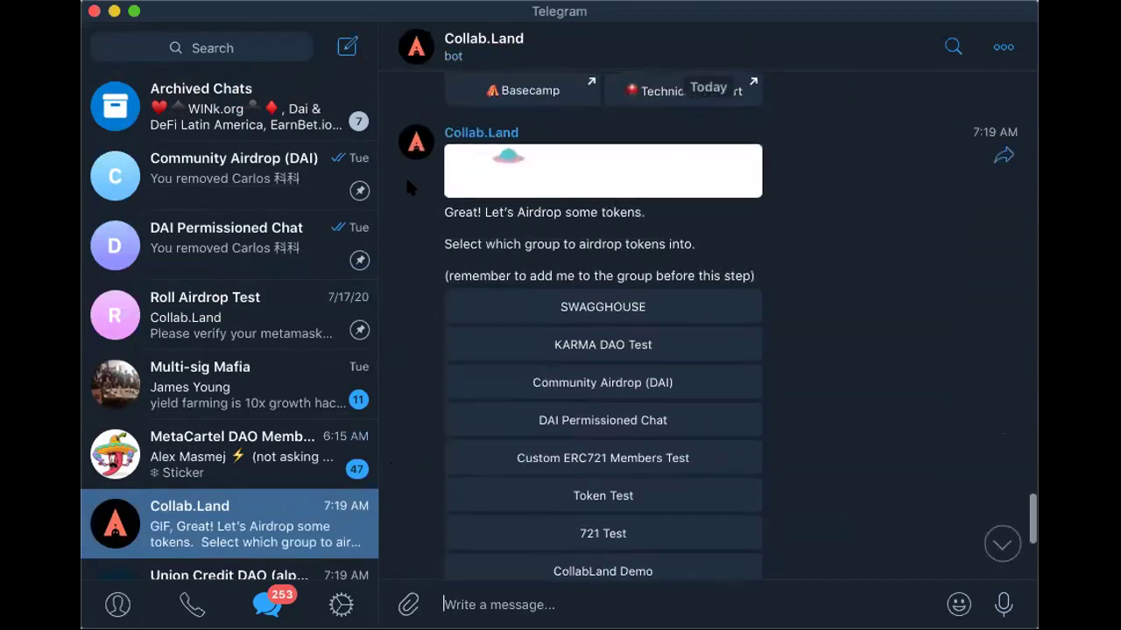
scroll(560, 262, down, 3)
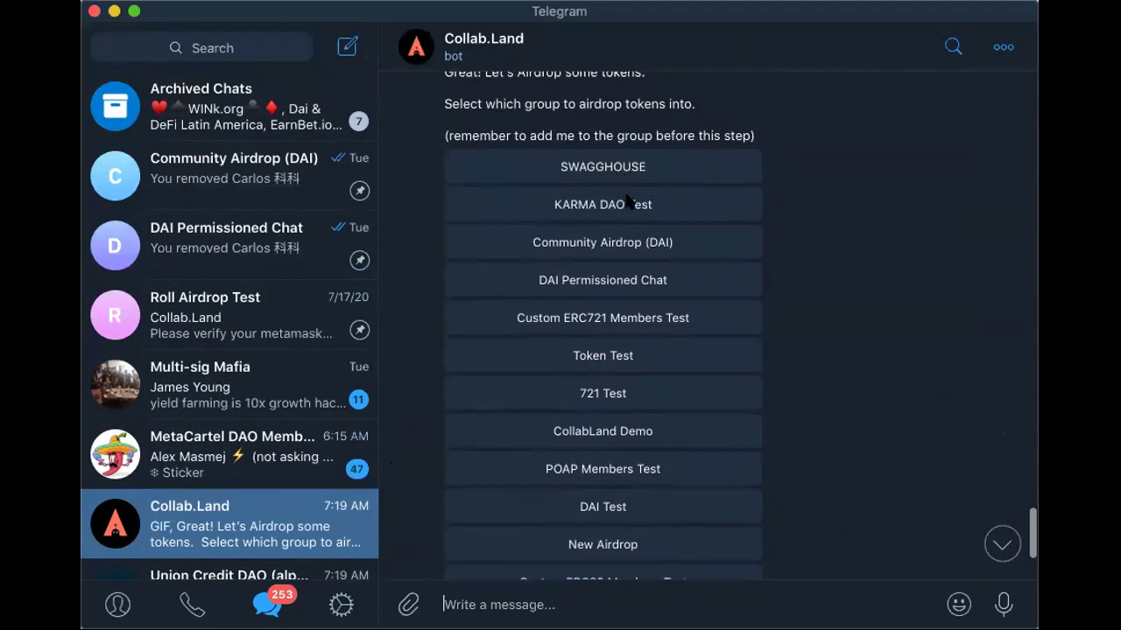
Choose Token Test as the airdrop group and send token details '0x3r34gdlj 400'
click(626, 367)
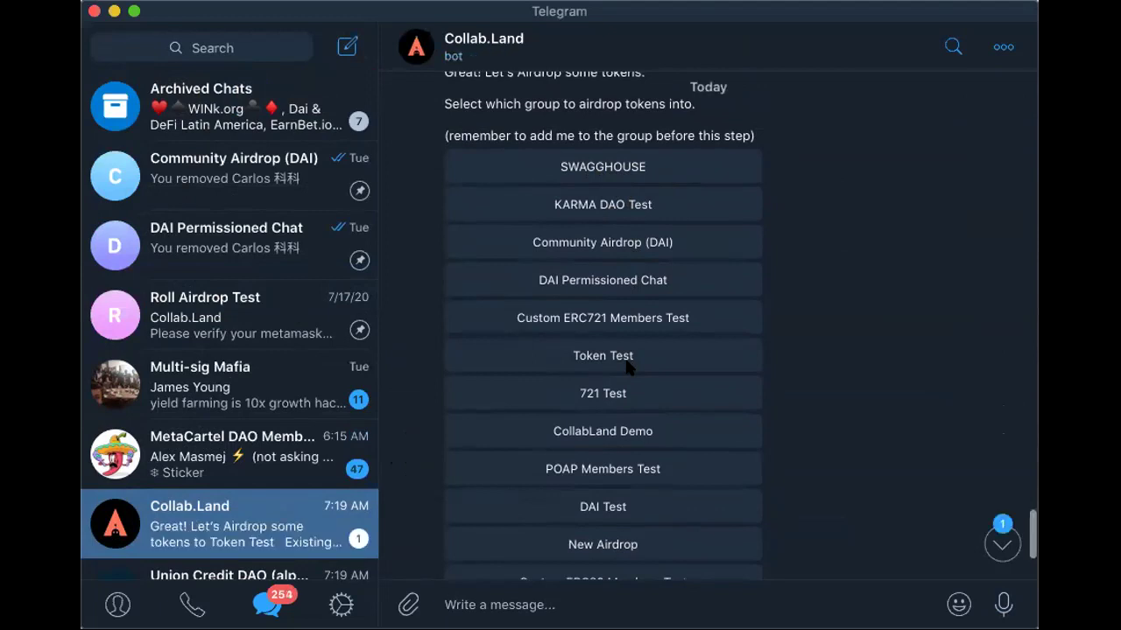
scroll(766, 418, down, 5)
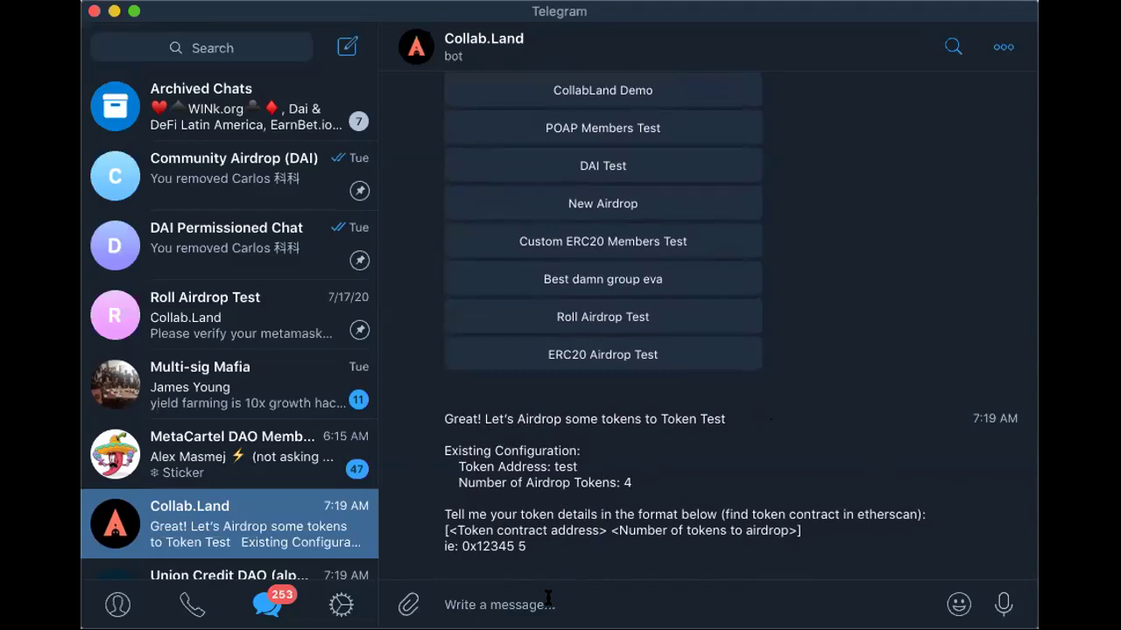
text(0x3r34gdlj)
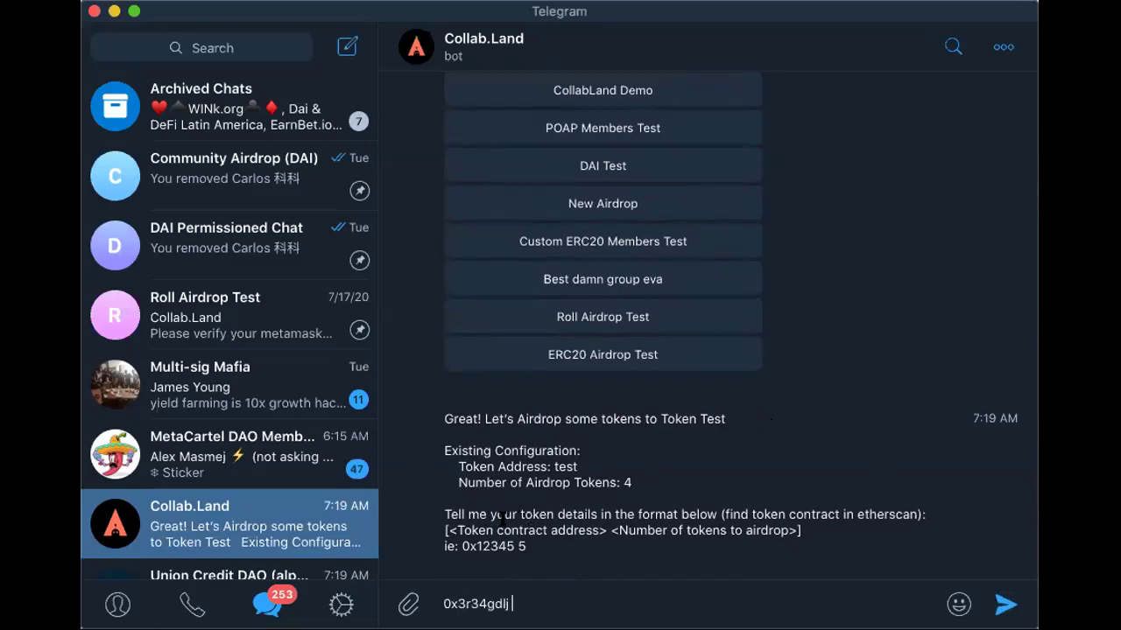
mouse_move(454, 528)
mouse_down()
mouse_move(602, 528)
mouse_move(455, 529)
mouse_up()
click(577, 606)
text(400)
key(Return)
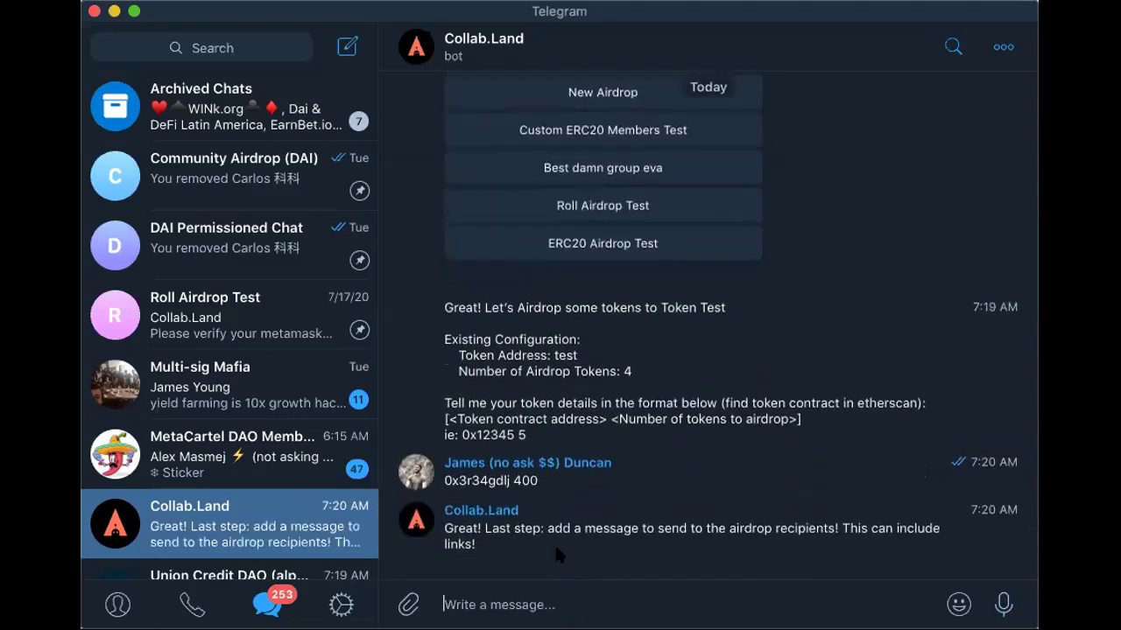
Send 'Welcome to the SWAGGHOUSE' as the airdrop recipients' message
text(Welcome to the SAW)
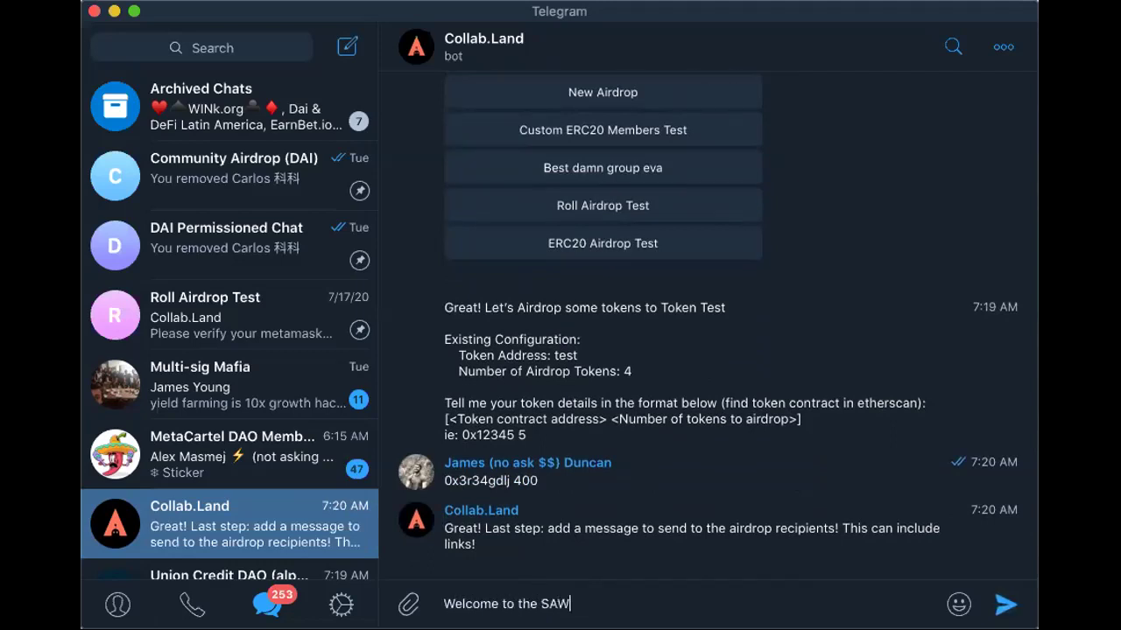
key(BackSpace)
key(BackSpace)
text(WAGGHOUSE)
key(Return)
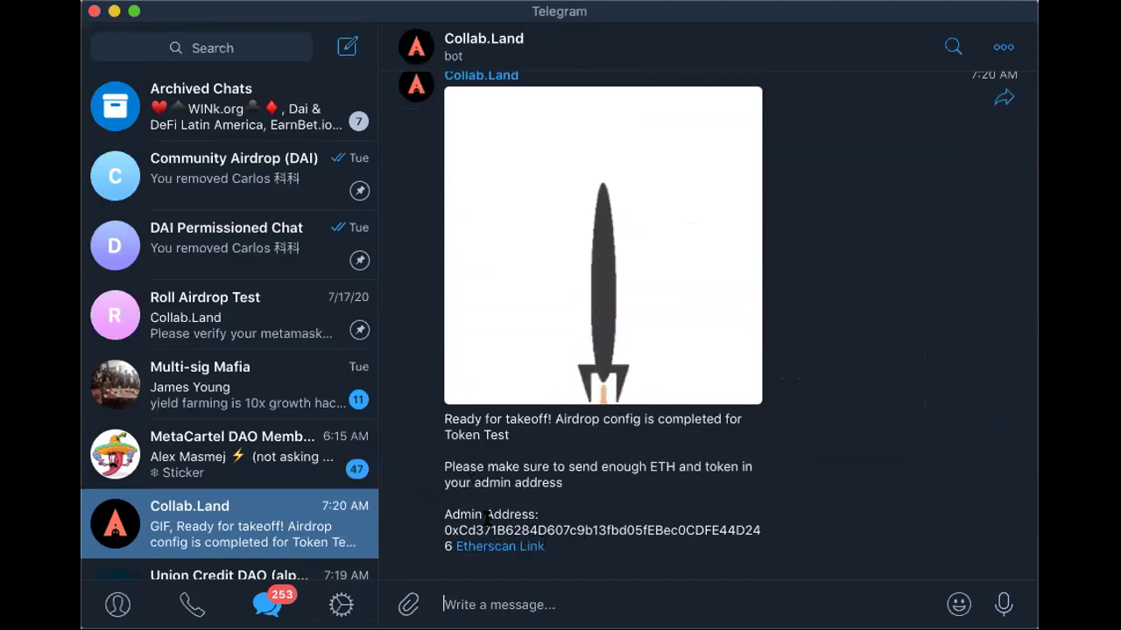
Highlight the admin address, then draft '/' to list Collab.Land commands down to /savepk
double_click(567, 528)
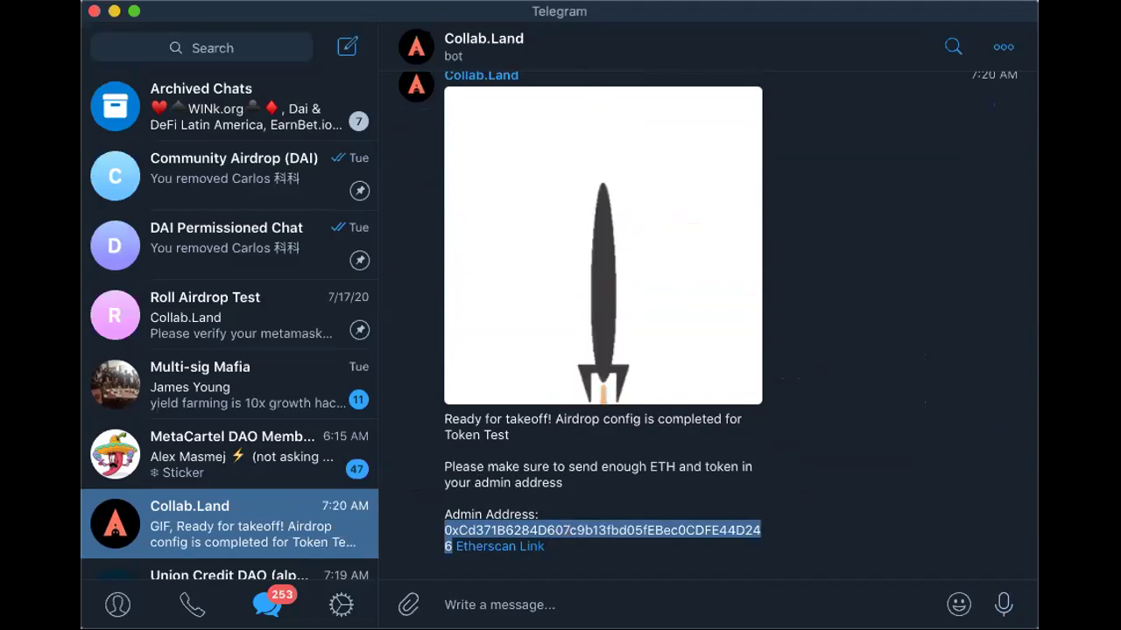
click(506, 604)
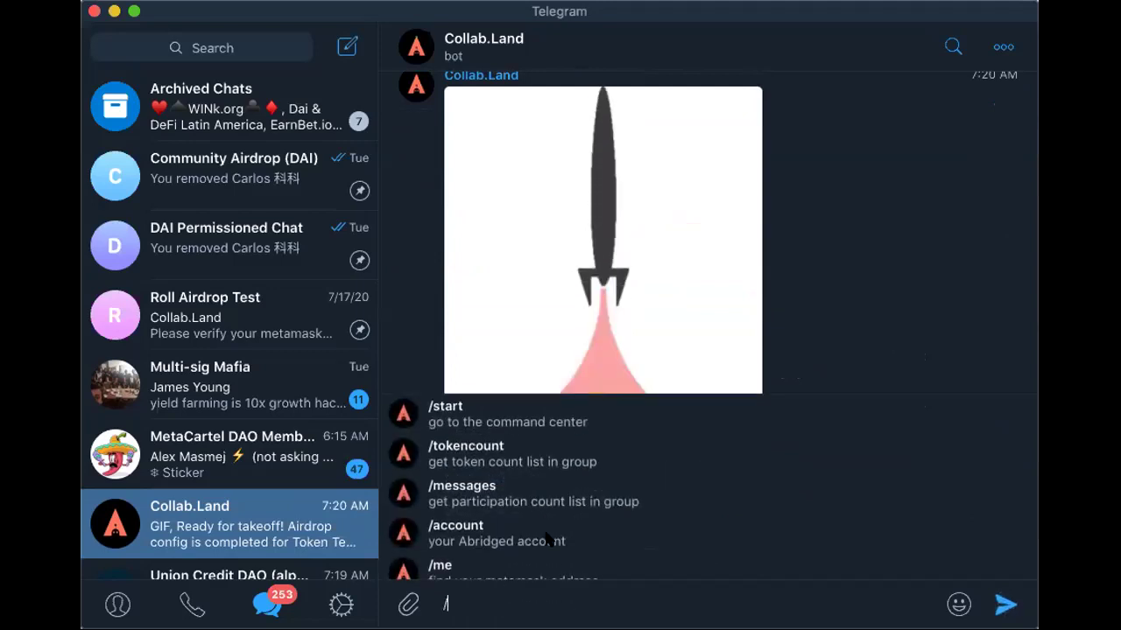
scroll(546, 537, down, 3)
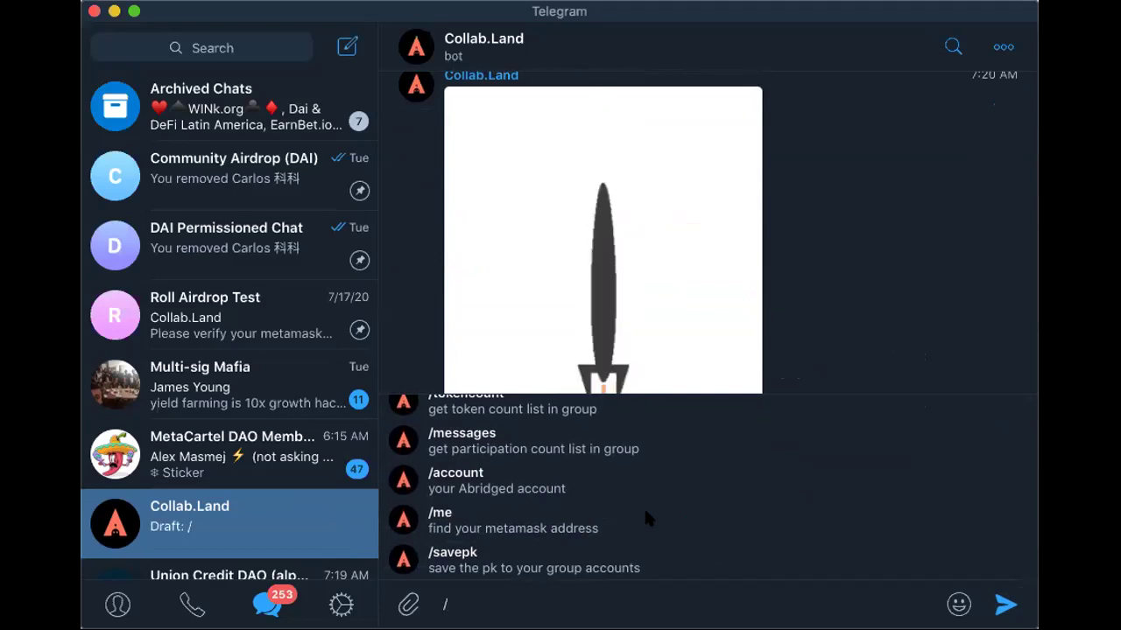
Run /savepk for SWAGGHOUSE and highlight the revealed admin private key
click(473, 565)
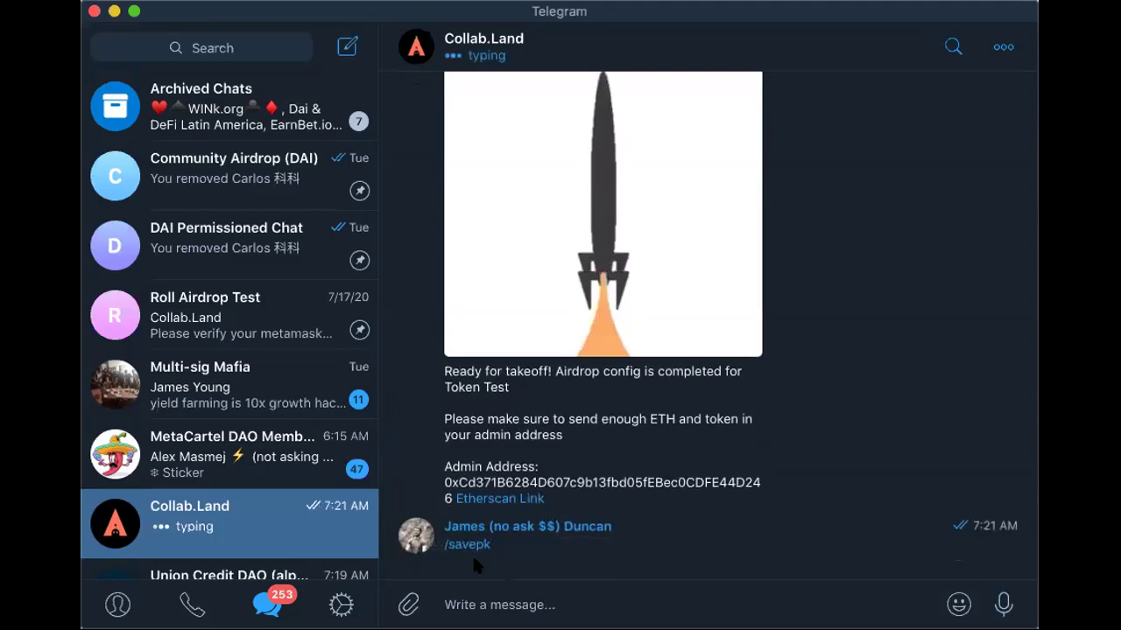
click(557, 219)
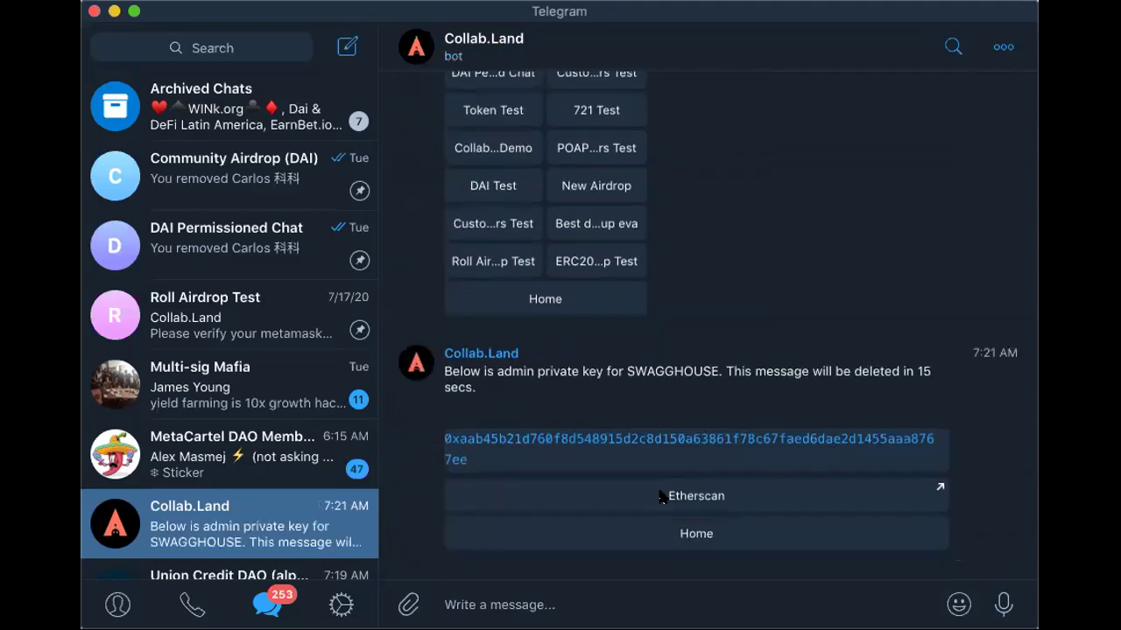
double_click(464, 452)
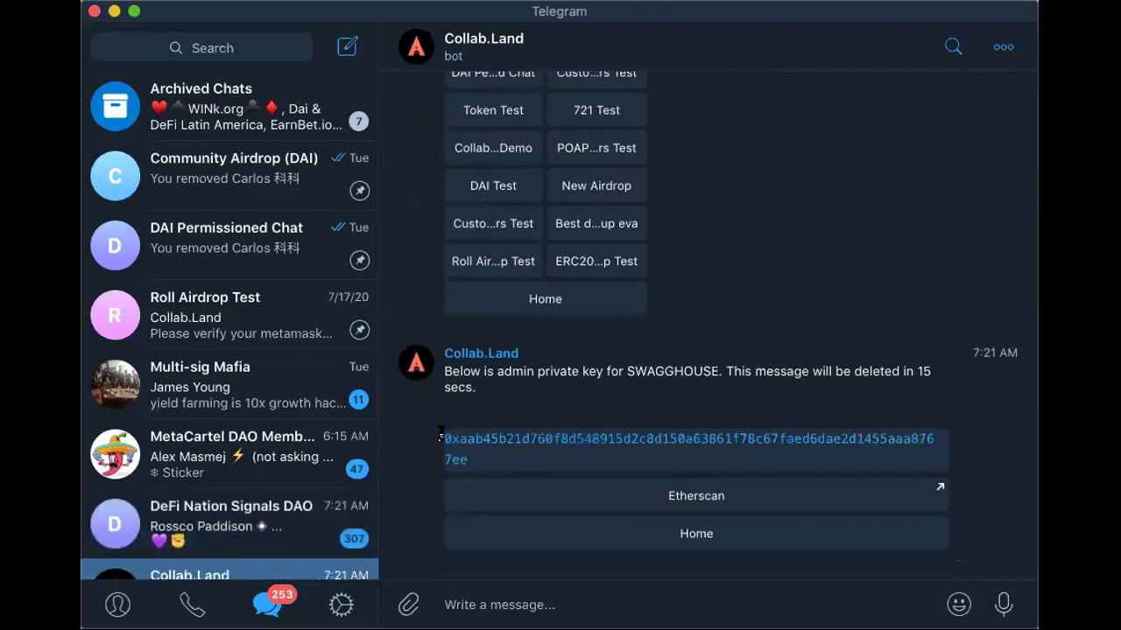
click(593, 399)
Go back to the bot's Home menu, browse the '/' command list, then clear it
click(677, 536)
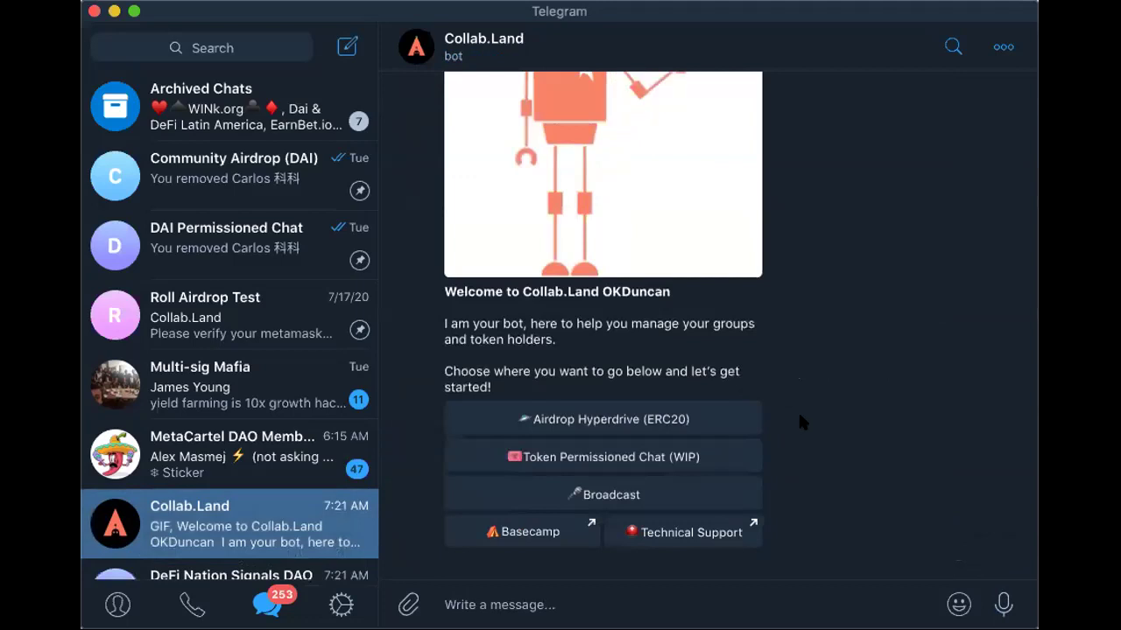
click(482, 603)
text(/)
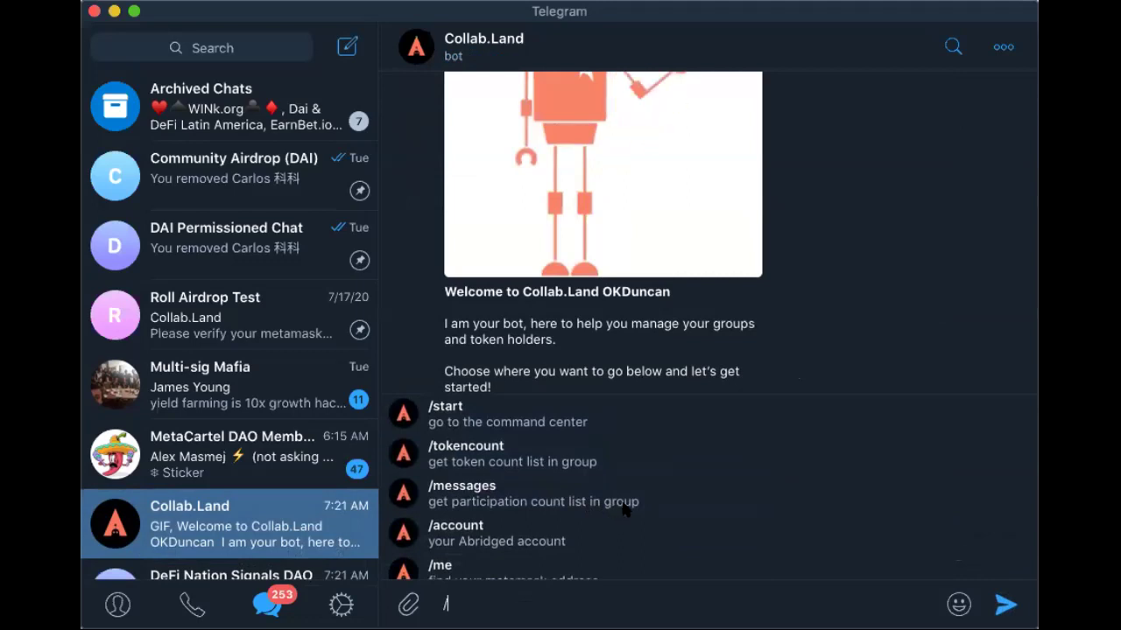
scroll(623, 508, down, 2)
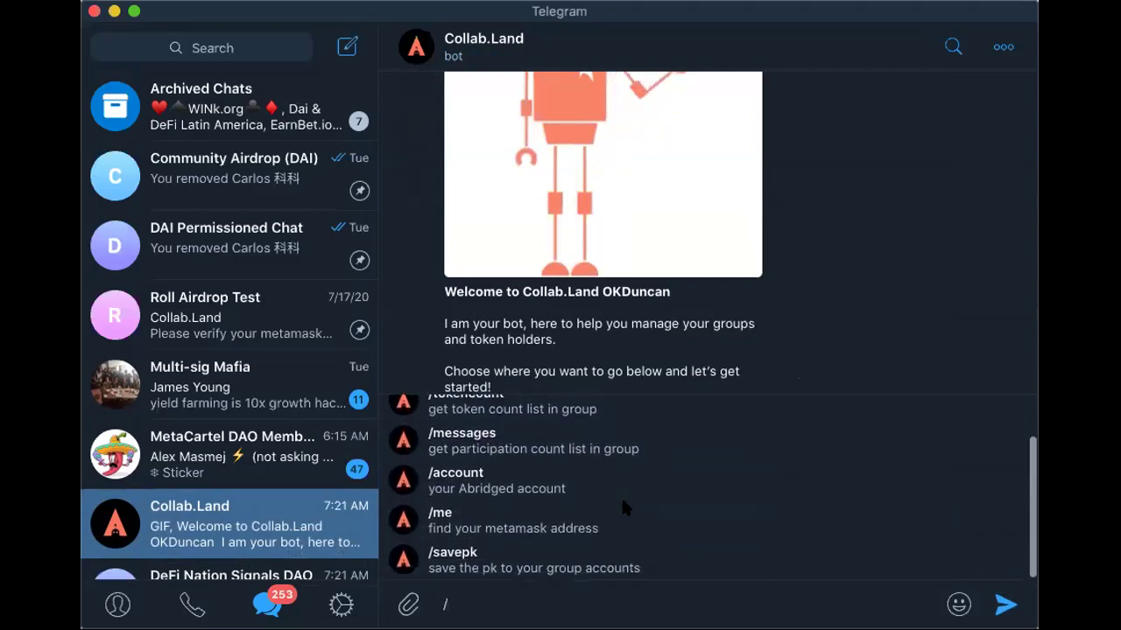
scroll(623, 506, up, 2)
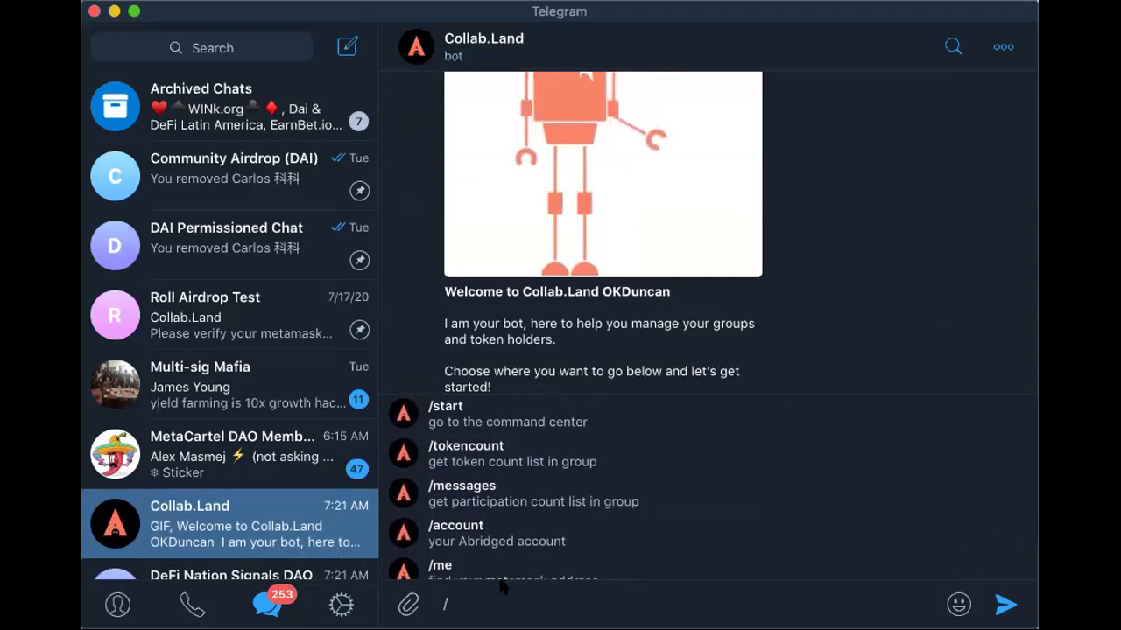
key(BackSpace)
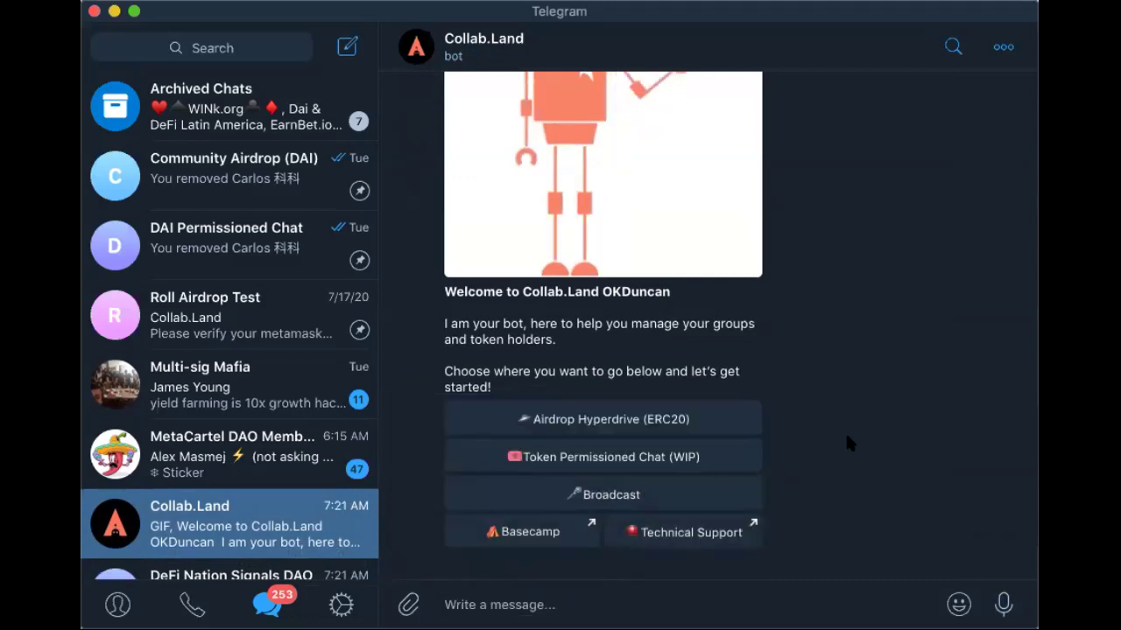